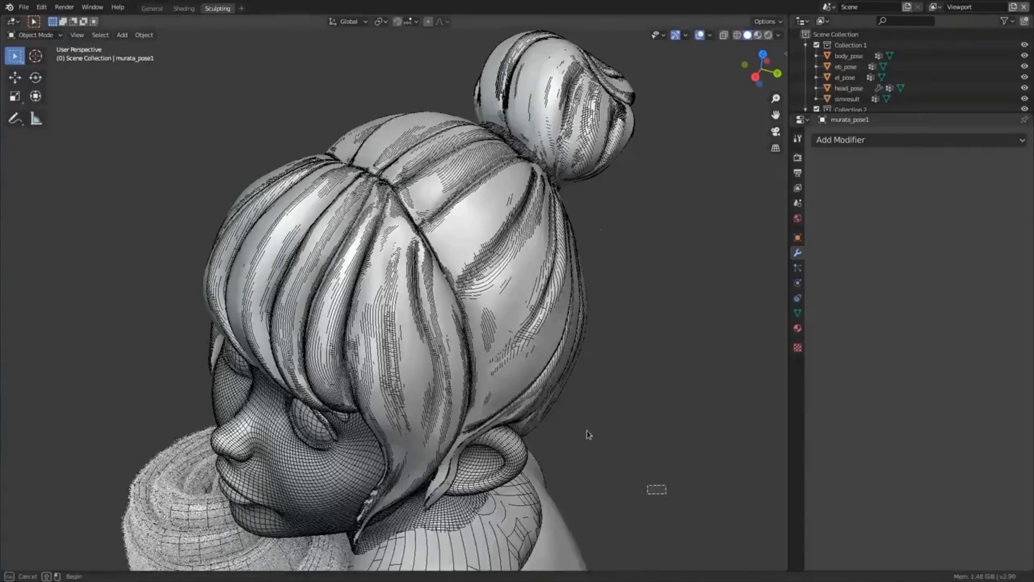
Step: Add a Multiresolution modifier to the hair object
{"action": "left_click", "coordinate": [532, 289]}
{"action": "left_click", "coordinate": [862, 139]}
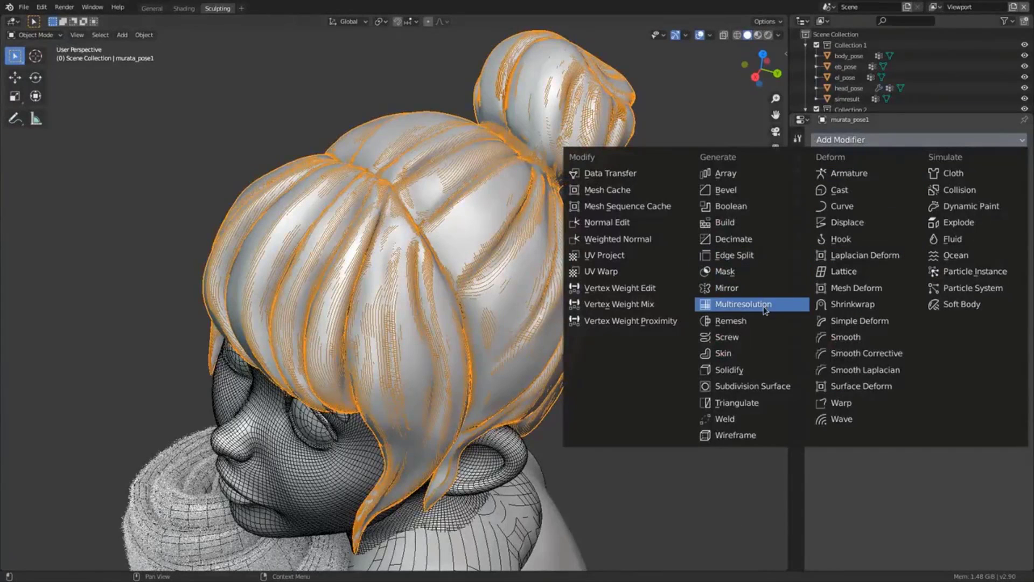
{"action": "left_click", "coordinate": [744, 304]}
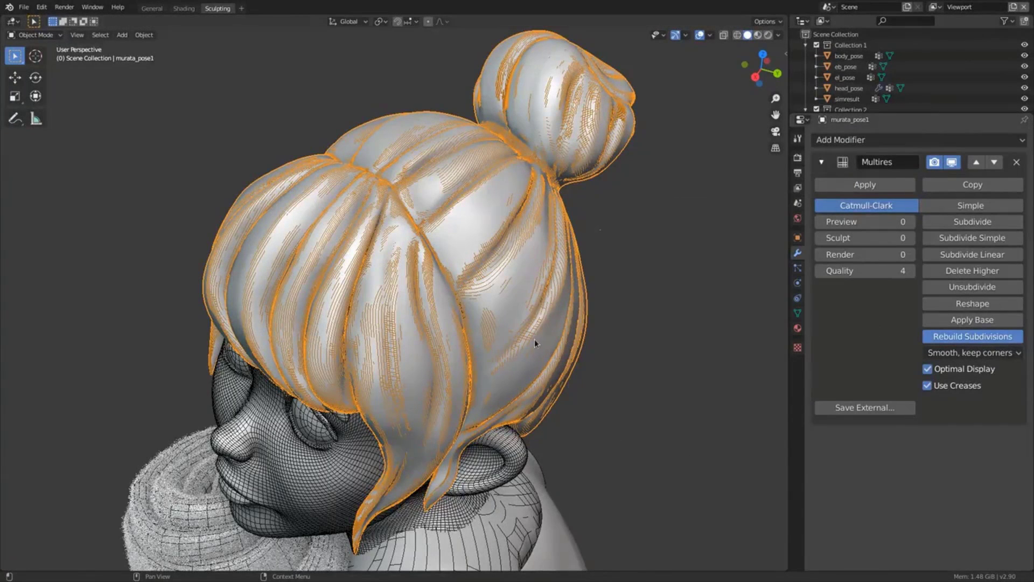
Step: Give the shirt Extract5 a Multiresolution modifier and rebuild its subdivisions
{"action": "scroll", "coordinate": [514, 305], "scroll_direction": "up", "scroll_amount": 3}
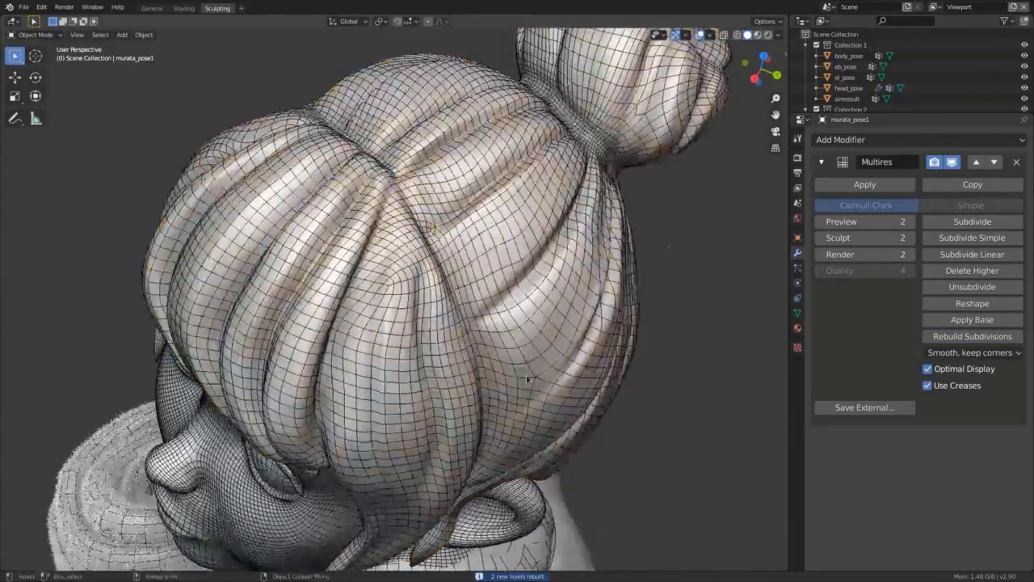
{"action": "middle_click_drag", "start_coordinate": [509, 432], "coordinate": [504, 411], "text": "shift"}
{"action": "scroll", "coordinate": [563, 469], "scroll_direction": "down", "scroll_amount": 3}
{"action": "middle_click_drag", "start_coordinate": [563, 468], "coordinate": [382, 156]}
{"action": "middle_click_drag", "start_coordinate": [517, 372], "coordinate": [538, 346]}
{"action": "left_click", "coordinate": [537, 346]}
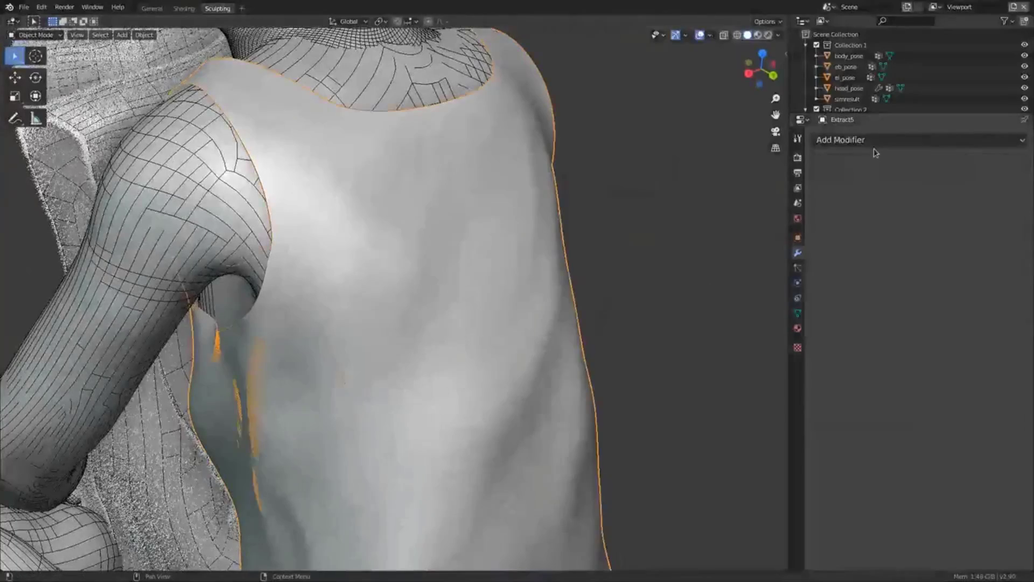
{"action": "left_click", "coordinate": [872, 140]}
{"action": "left_click", "coordinate": [743, 304]}
{"action": "left_click", "coordinate": [961, 337]}
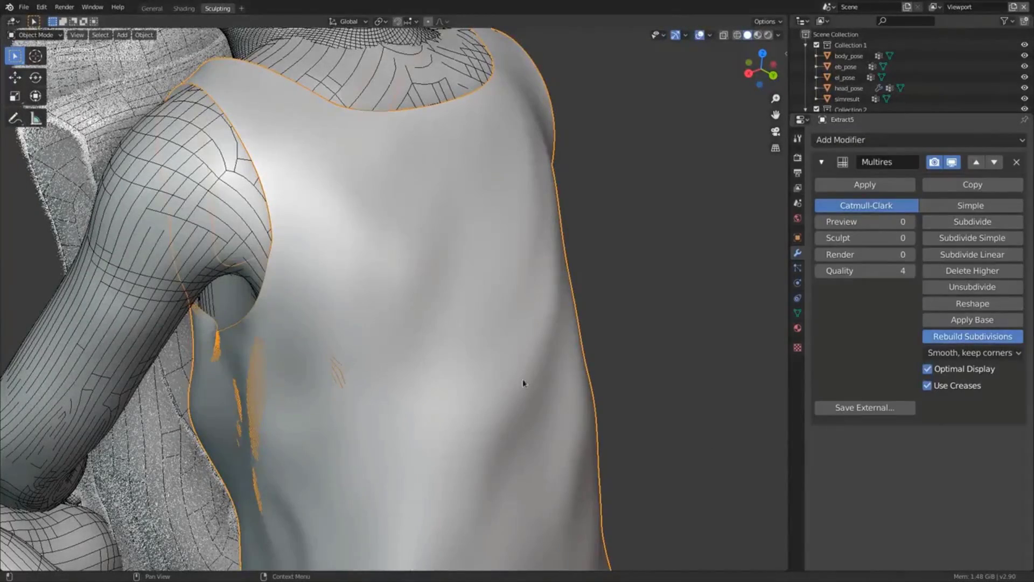
Step: Clear the selection, enter Sculpt Mode on the shirt and set Sculpt level to 0
{"action": "middle_click_drag", "start_coordinate": [545, 361], "coordinate": [559, 348]}
{"action": "key", "text": "alt+a"}
{"action": "scroll", "coordinate": [561, 346], "scroll_direction": "up", "scroll_amount": 2}
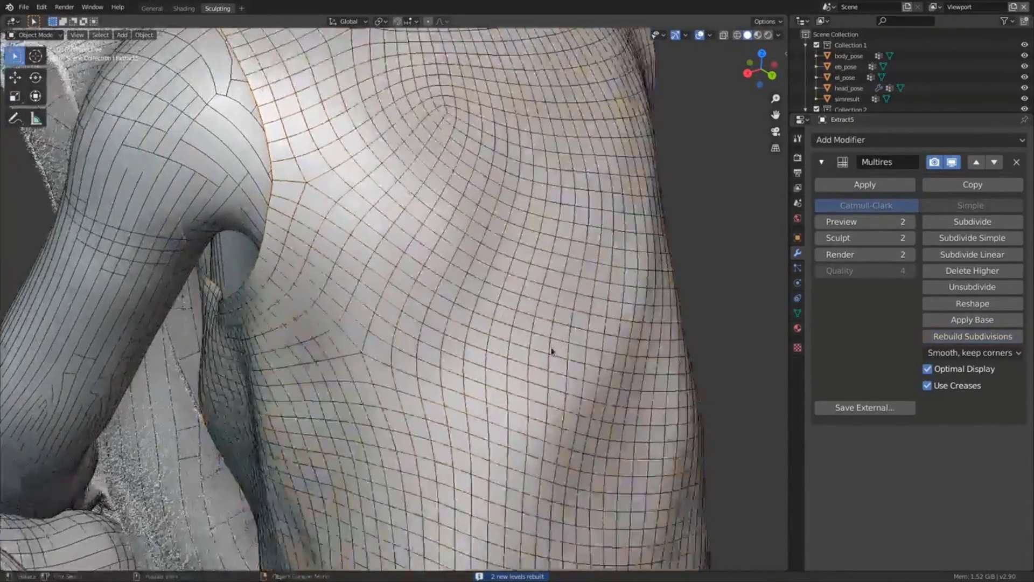
{"action": "mouse_move", "coordinate": [588, 313]}
{"action": "middle_mouse_down"}
{"action": "mouse_move", "coordinate": [602, 323]}
{"action": "mouse_move", "coordinate": [618, 302]}
{"action": "middle_mouse_up"}
{"action": "key", "text": "ctrl+Tab"}
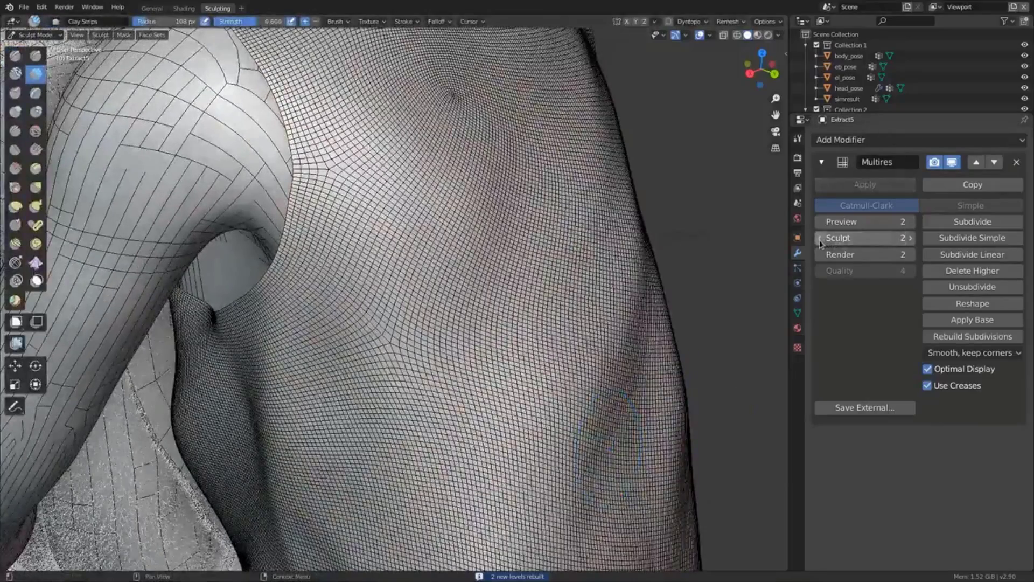
{"action": "left_click", "coordinate": [820, 241]}
{"action": "left_click", "coordinate": [820, 240]}
Step: Pull curved cloth folds into the shirt with the Cloth brush
{"action": "left_click", "coordinate": [35, 262]}
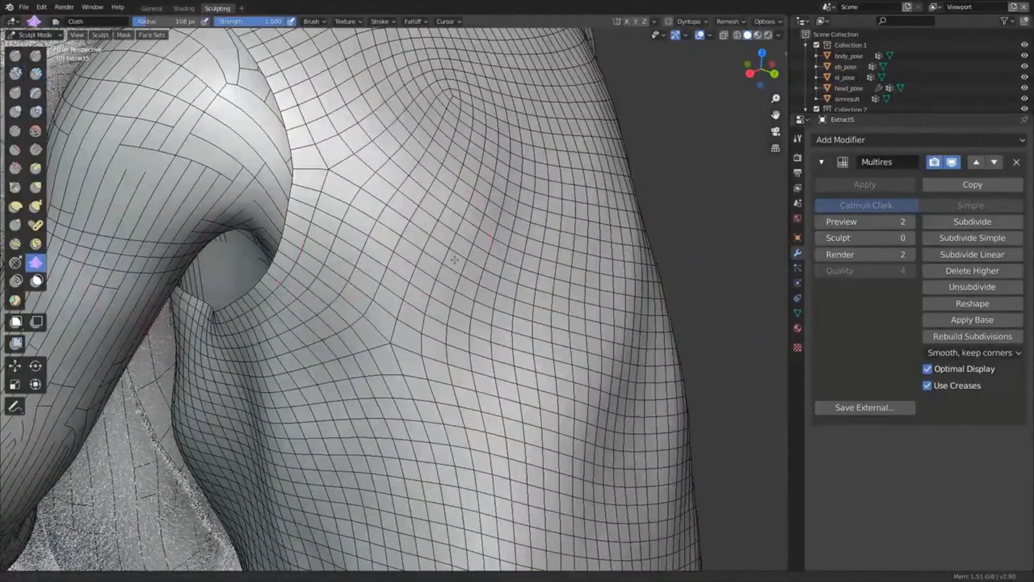
{"action": "middle_click_drag", "start_coordinate": [463, 280], "coordinate": [479, 288]}
{"action": "left_click_drag", "start_coordinate": [485, 231], "coordinate": [522, 369]}
{"action": "left_click_drag", "start_coordinate": [474, 264], "coordinate": [494, 399]}
{"action": "middle_click_drag", "start_coordinate": [494, 401], "coordinate": [546, 270], "text": "shift"}
{"action": "left_click_drag", "start_coordinate": [547, 269], "coordinate": [538, 323]}
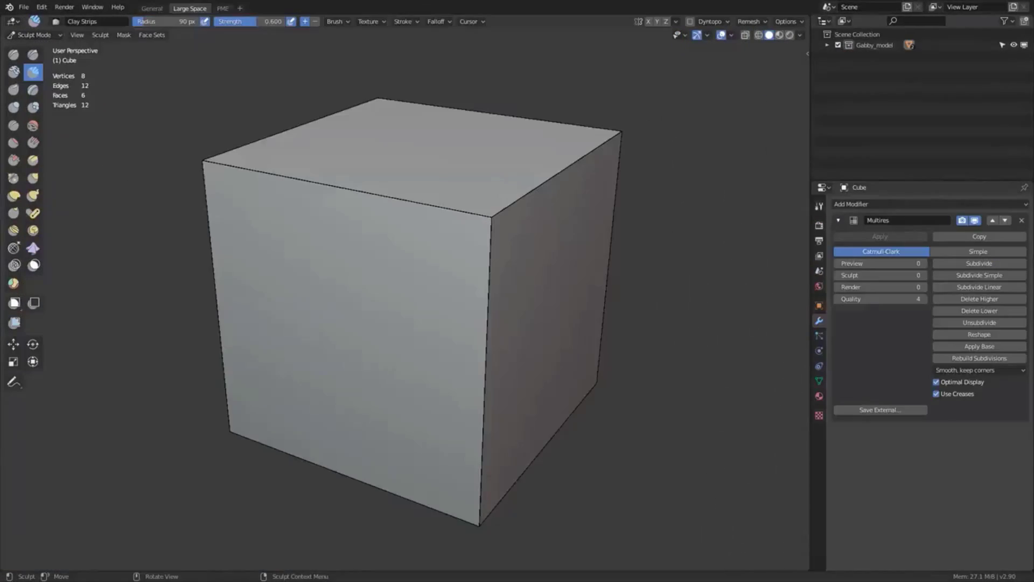
Step: Subdivide the cube's Multires linearly up to level 7
{"action": "left_click", "coordinate": [992, 287]}
{"action": "left_click", "coordinate": [992, 287]}
{"action": "left_click", "coordinate": [992, 287]}
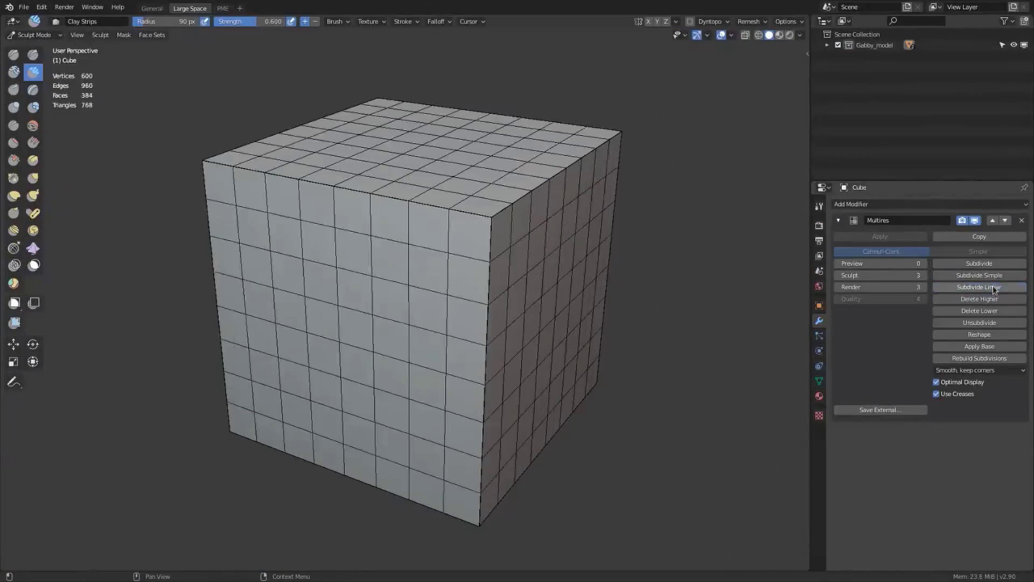
{"action": "left_click", "coordinate": [993, 287]}
{"action": "left_click", "coordinate": [992, 287]}
{"action": "left_click", "coordinate": [993, 287]}
{"action": "left_click", "coordinate": [994, 287]}
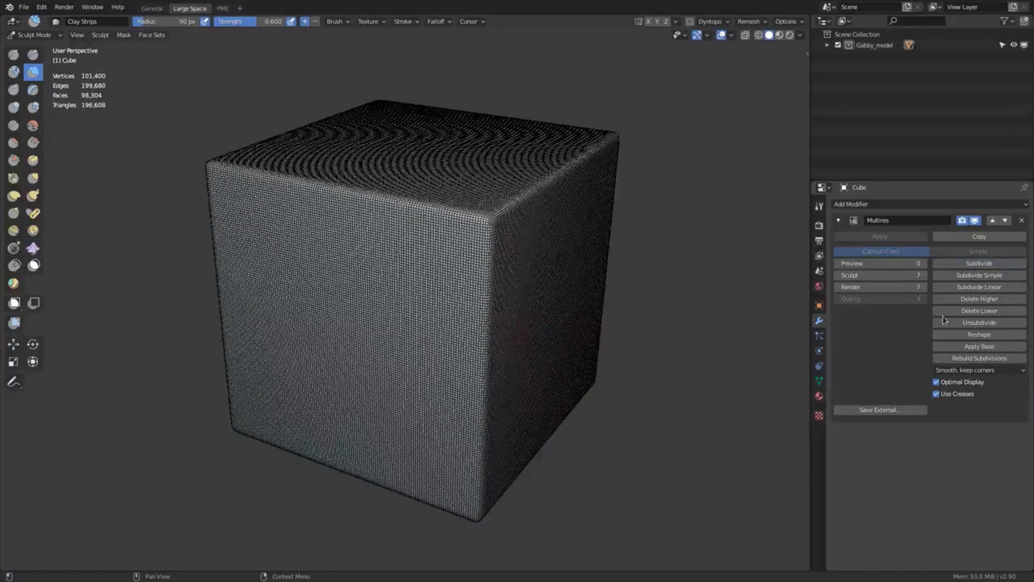
Step: With the wireframe hidden, sculpt a crumpled dent into the top corner, then lower the sculpt level
{"action": "left_click", "coordinate": [720, 33]}
{"action": "mouse_move", "coordinate": [458, 237]}
{"action": "left_mouse_down"}
{"action": "mouse_move", "coordinate": [466, 232]}
{"action": "mouse_move", "coordinate": [474, 269]}
{"action": "mouse_move", "coordinate": [444, 238]}
{"action": "mouse_move", "coordinate": [474, 264]}
{"action": "mouse_move", "coordinate": [458, 245]}
{"action": "mouse_move", "coordinate": [474, 333]}
{"action": "mouse_move", "coordinate": [501, 331]}
{"action": "left_mouse_up"}
{"action": "left_click", "coordinate": [720, 35]}
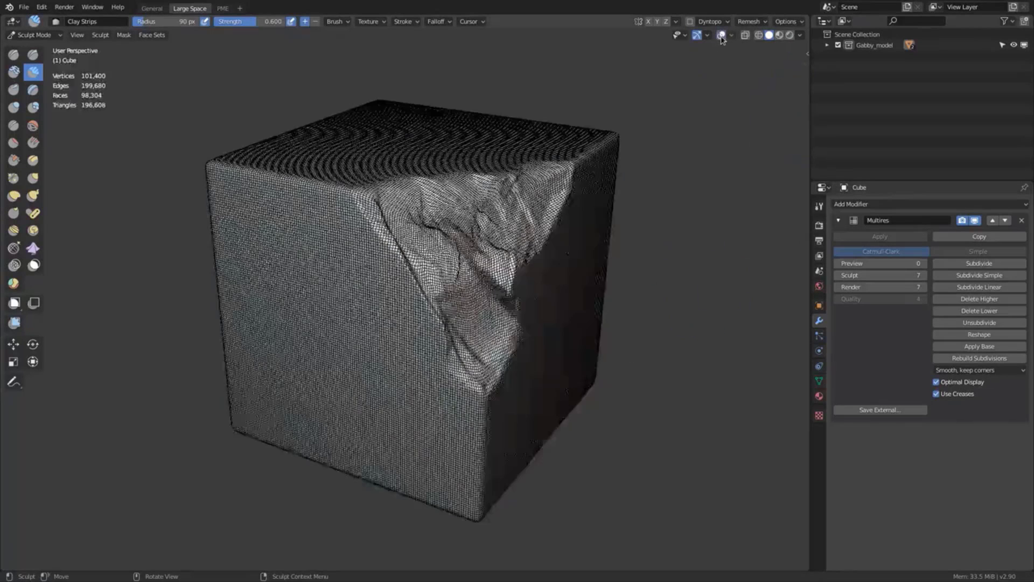
{"action": "left_click", "coordinate": [838, 275]}
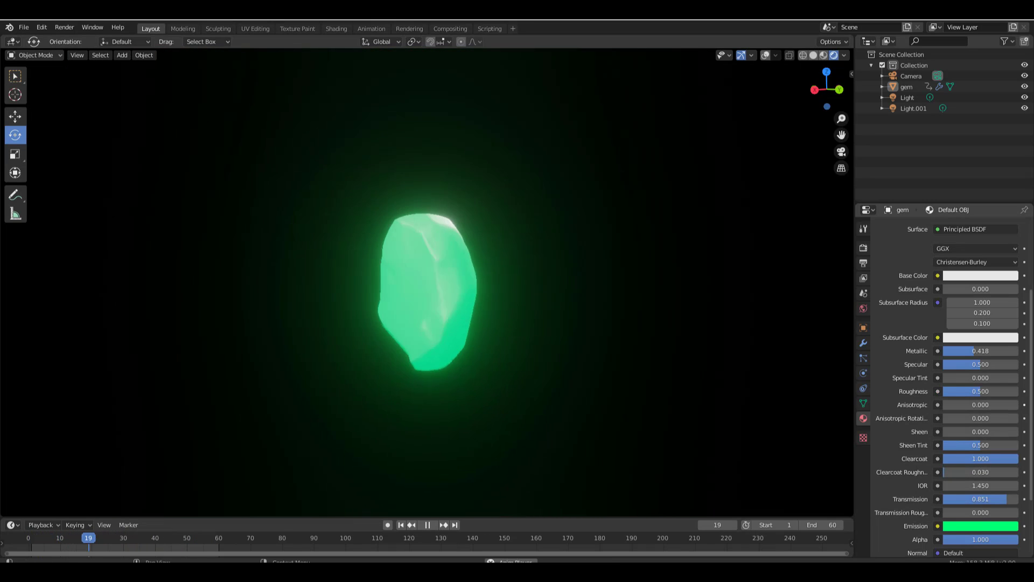
Step: Sharpen the raised squares' edges on the sphere using the Mesh Filter set to Sharpen
{"action": "left_click", "coordinate": [983, 526]}
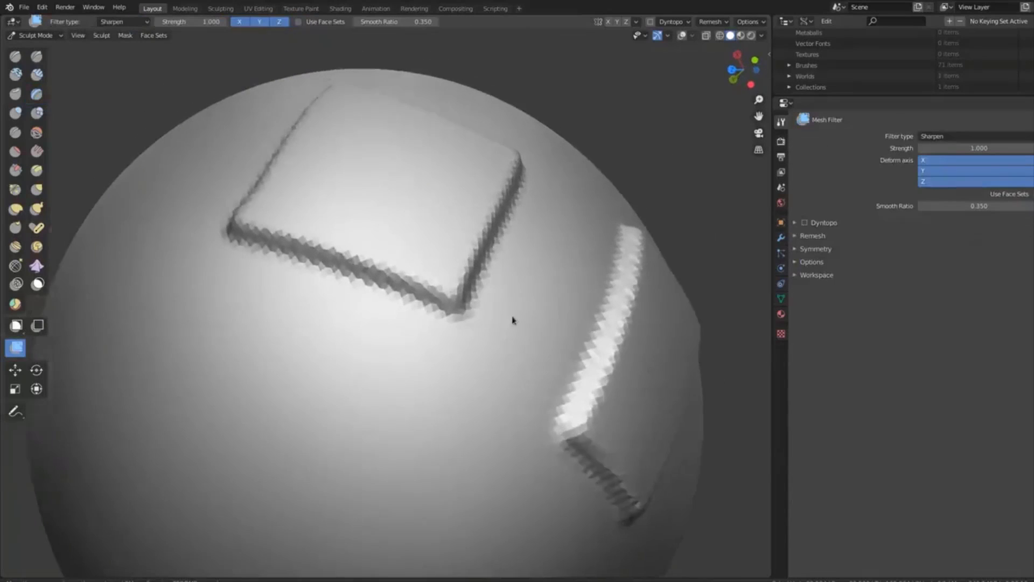
{"action": "scroll", "coordinate": [530, 327], "scroll_direction": "up", "scroll_amount": 1}
{"action": "left_click_drag", "start_coordinate": [553, 334], "coordinate": [647, 319]}
{"action": "scroll", "coordinate": [597, 339], "scroll_direction": "down", "scroll_amount": 3}
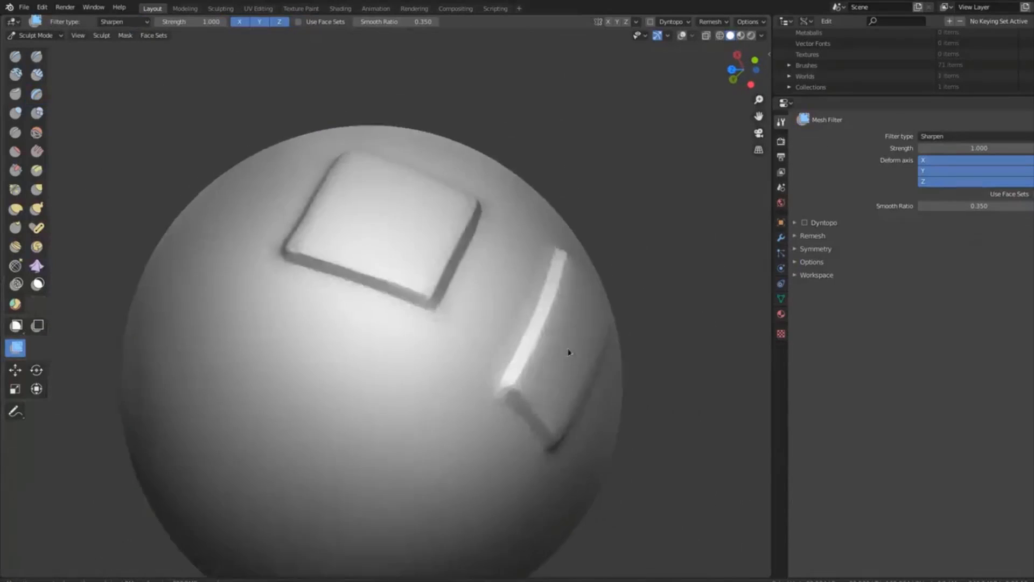
{"action": "mouse_move", "coordinate": [570, 353]}
{"action": "middle_mouse_down"}
{"action": "mouse_move", "coordinate": [616, 289]}
{"action": "mouse_move", "coordinate": [582, 387]}
{"action": "mouse_move", "coordinate": [604, 362]}
{"action": "middle_mouse_up"}
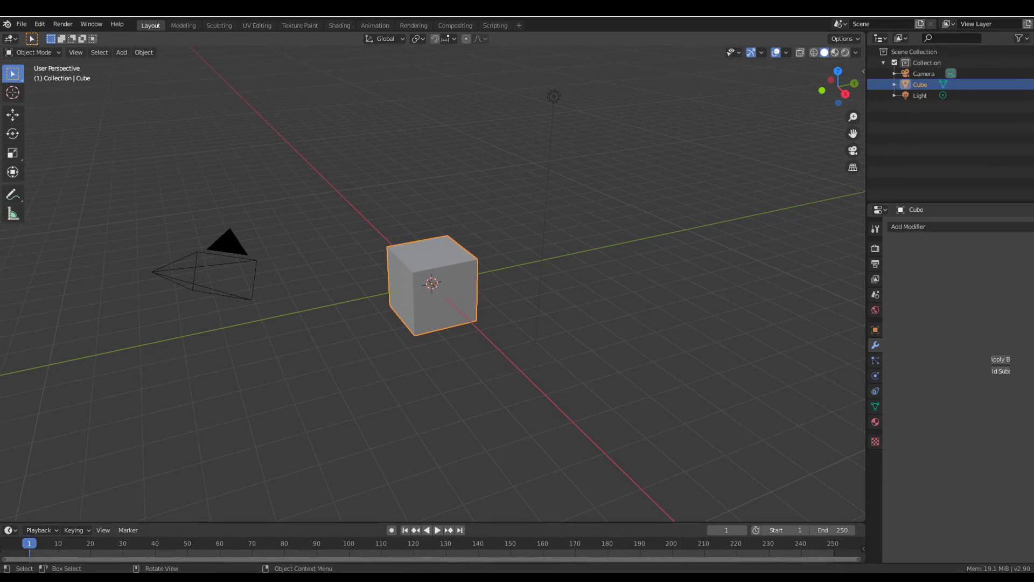
Step: Add a Multiresolution modifier to the default cube, leaving all levels at 0
{"action": "middle_click_drag", "start_coordinate": [389, 300], "coordinate": [420, 286]}
{"action": "scroll", "coordinate": [420, 286], "scroll_direction": "up", "scroll_amount": 7}
{"action": "scroll", "coordinate": [560, 275], "scroll_direction": "down", "scroll_amount": 5}
{"action": "middle_click_drag", "start_coordinate": [588, 277], "coordinate": [1000, 358]}
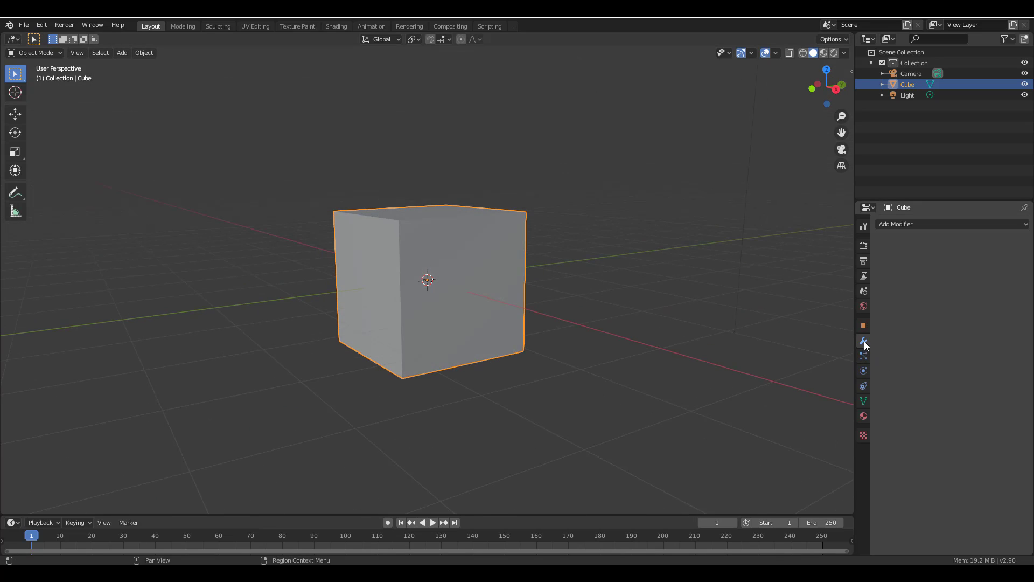
{"action": "left_click", "coordinate": [914, 225]}
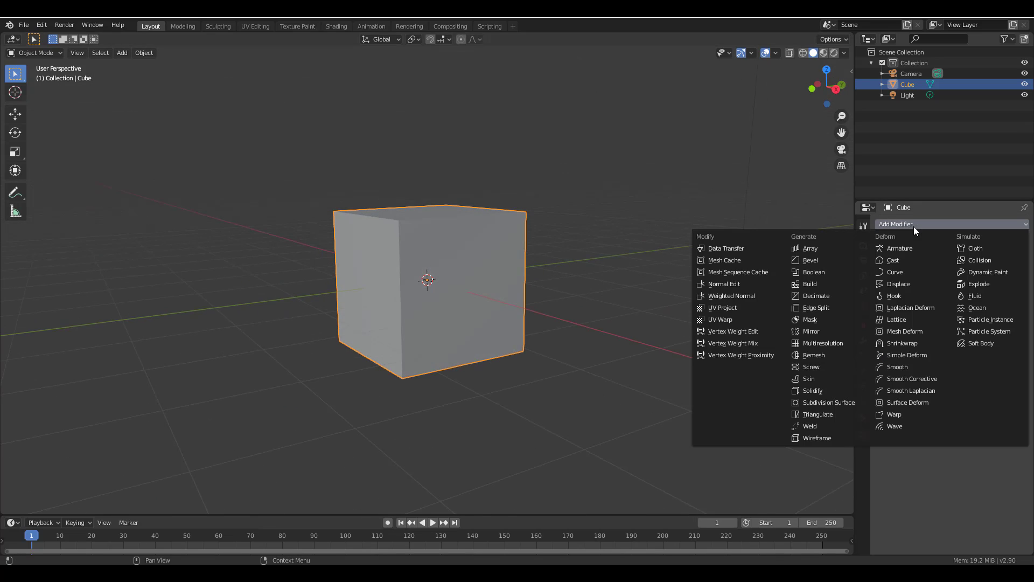
{"action": "left_click", "coordinate": [835, 344]}
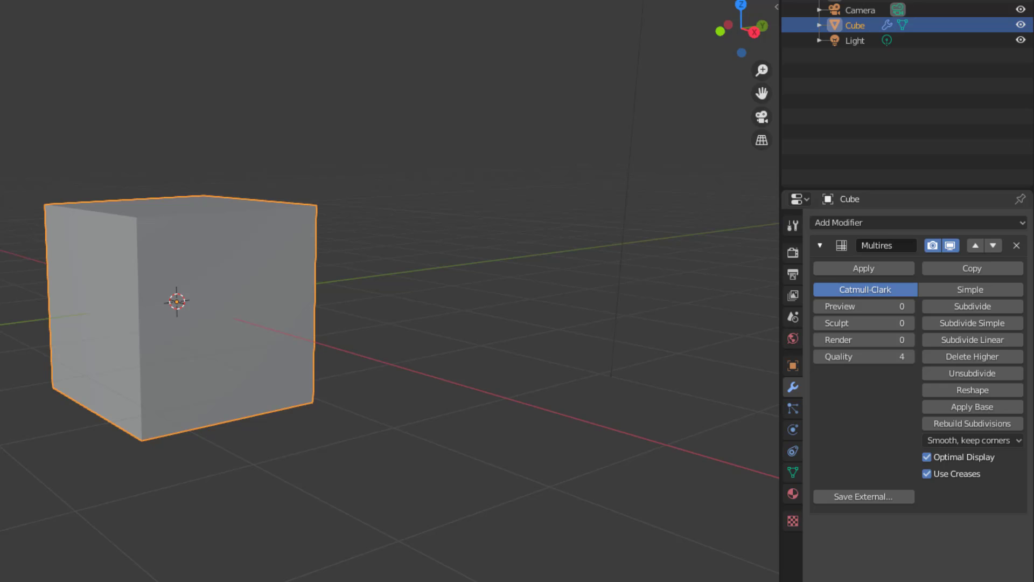
{"action": "middle_click_drag", "start_coordinate": [235, 311], "coordinate": [283, 344]}
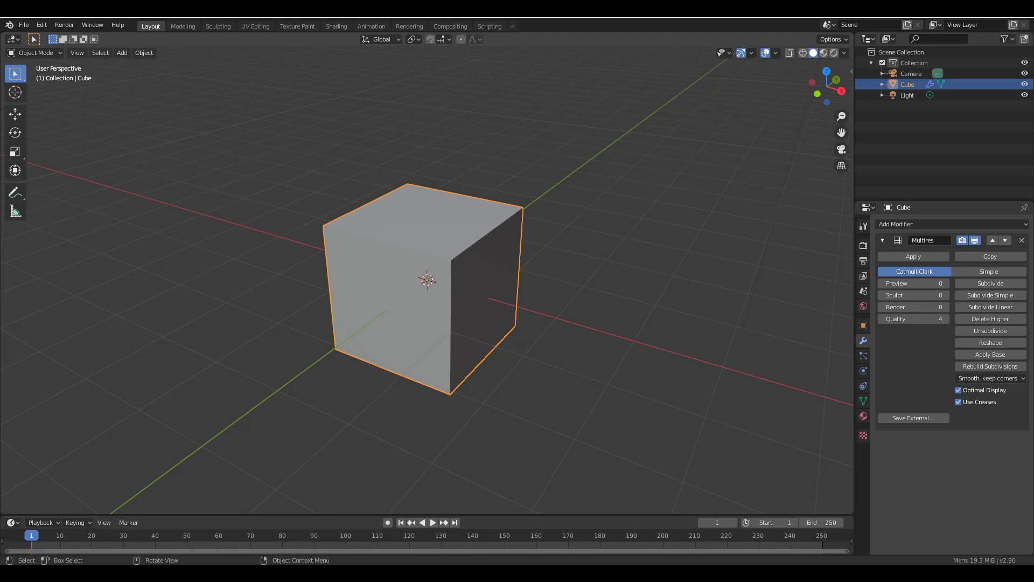
{"action": "middle_click_drag", "start_coordinate": [473, 167], "coordinate": [530, 73]}
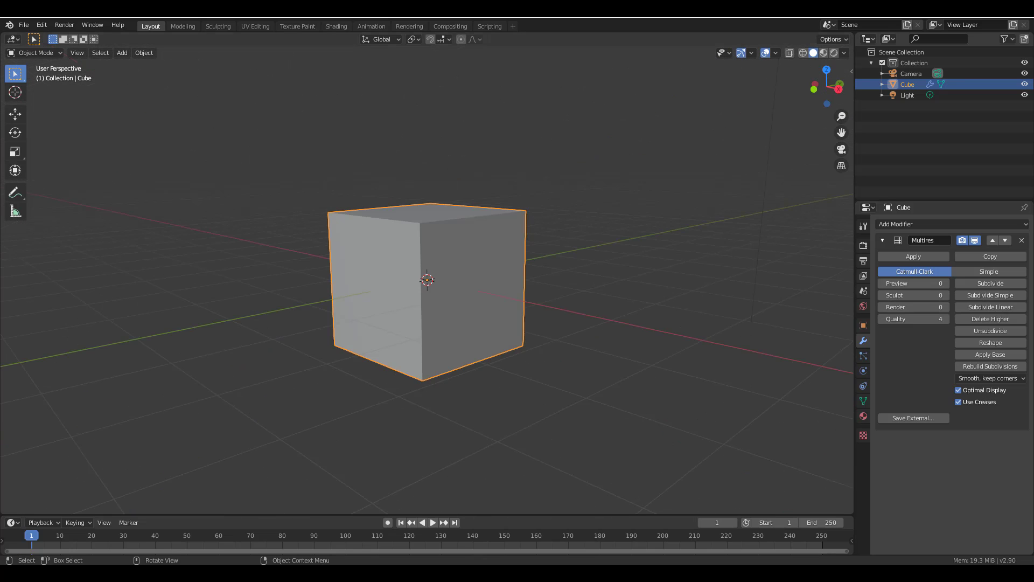
{"action": "mouse_move", "coordinate": [583, 271]}
{"action": "middle_mouse_down"}
{"action": "mouse_move", "coordinate": [549, 304]}
{"action": "mouse_move", "coordinate": [594, 274]}
{"action": "middle_mouse_up"}
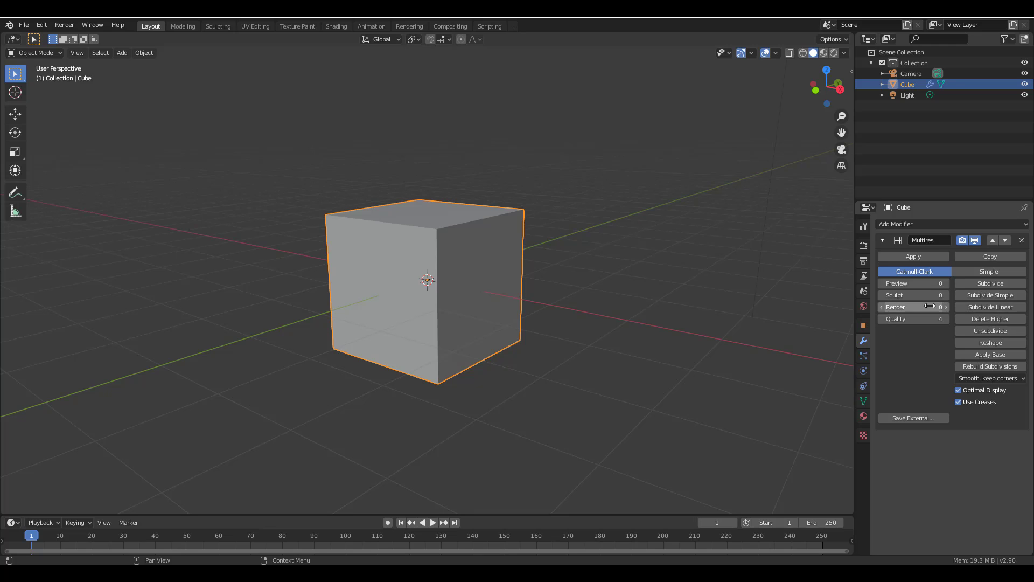
{"action": "middle_click_drag", "start_coordinate": [450, 270], "coordinate": [457, 292]}
{"action": "scroll", "coordinate": [458, 292], "scroll_direction": "up", "scroll_amount": 2}
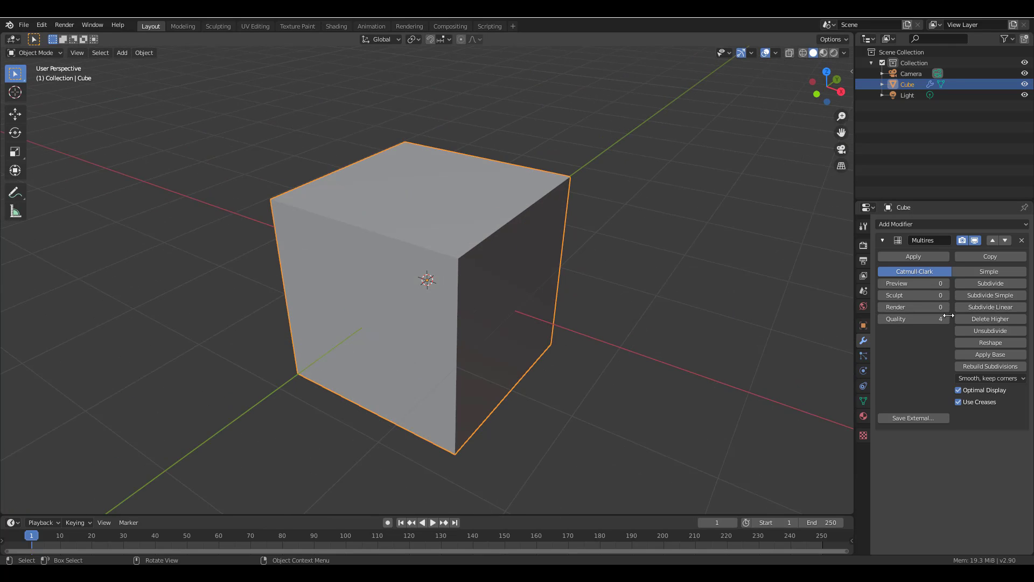
Step: Set the cube's Multires to Simple and subdivide it to level 5
{"action": "left_click", "coordinate": [1001, 271]}
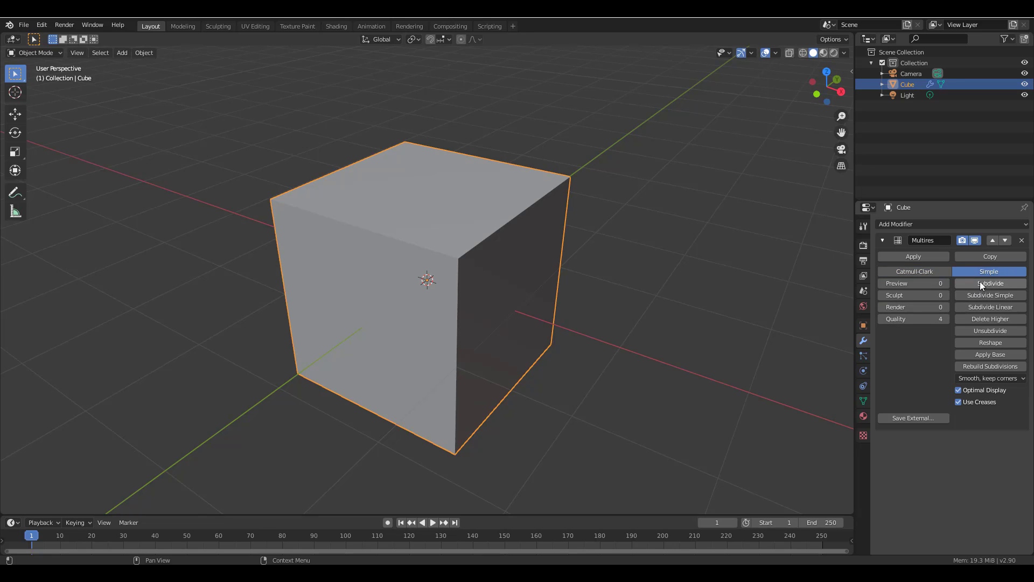
{"action": "left_click", "coordinate": [980, 281]}
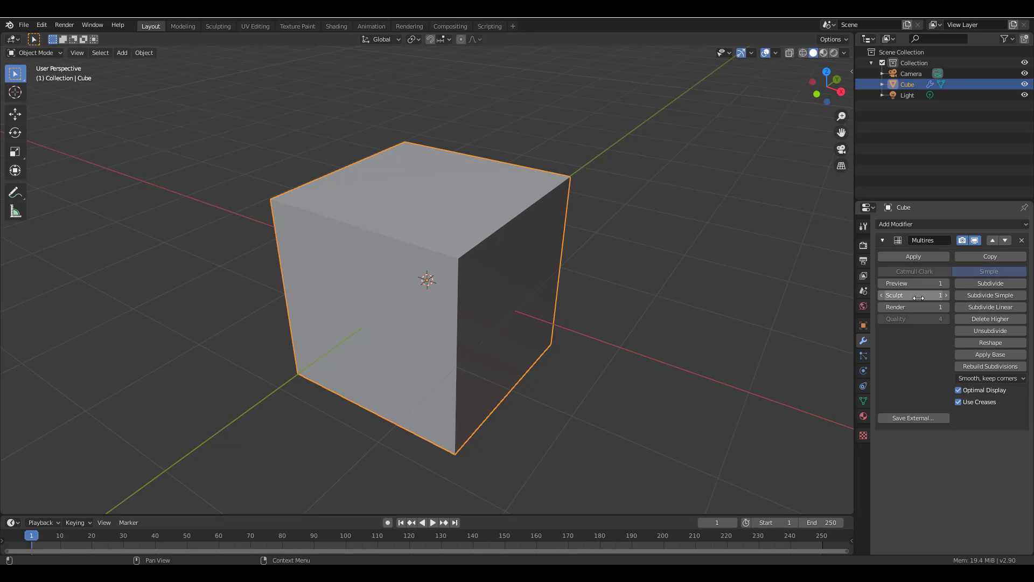
{"action": "left_click", "coordinate": [983, 284]}
{"action": "left_click", "coordinate": [983, 284]}
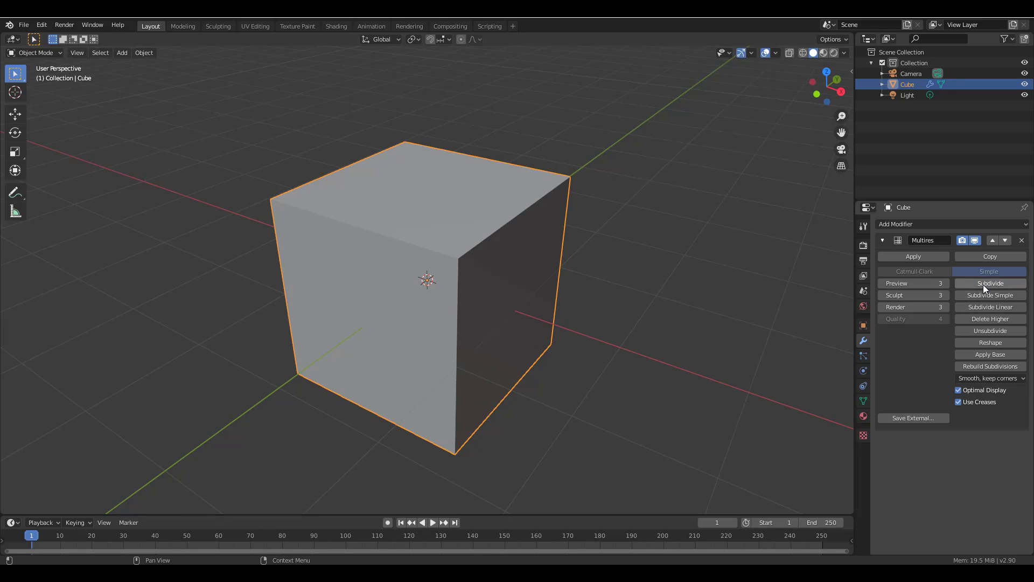
{"action": "left_click", "coordinate": [983, 284]}
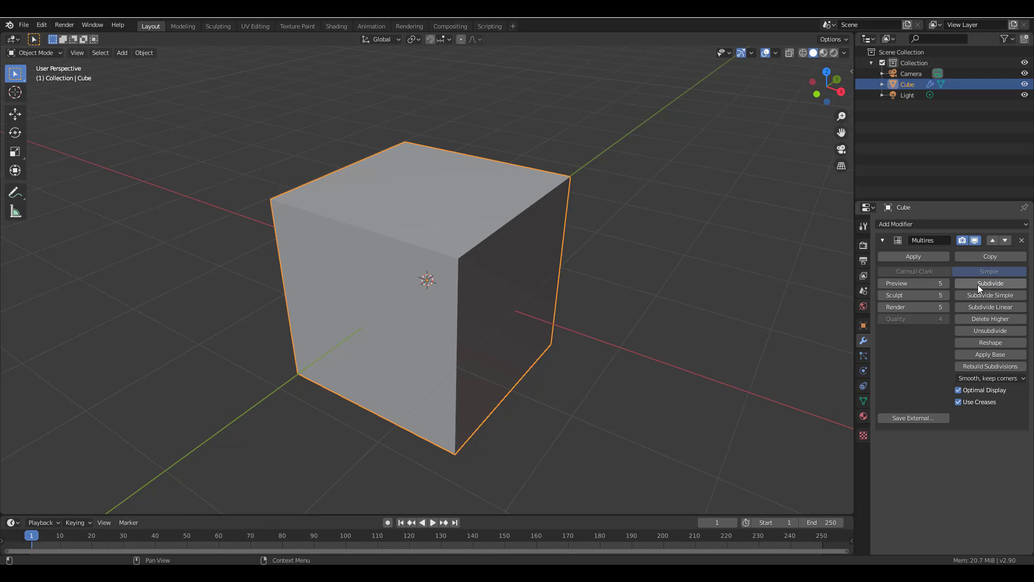
Step: Switch to the Sculpting workspace and zoom in on the cube
{"action": "left_click", "coordinate": [228, 27]}
{"action": "middle_click_drag", "start_coordinate": [485, 300], "coordinate": [531, 330]}
{"action": "scroll", "coordinate": [623, 317], "scroll_direction": "up", "scroll_amount": 7}
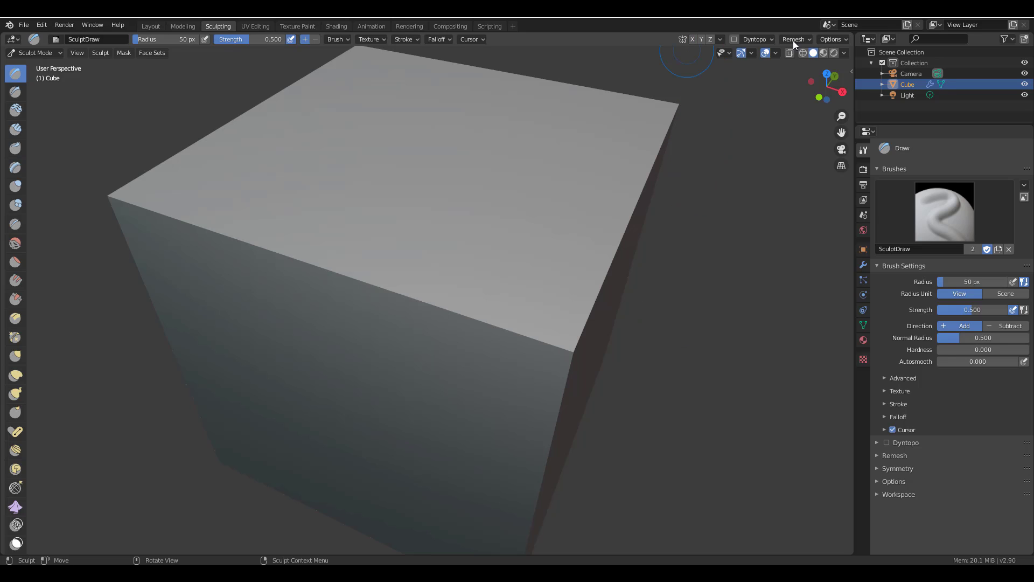
Step: Turn on the wireframe overlay to reveal the cube's dense level-5 quad grid
{"action": "left_click", "coordinate": [776, 52]}
{"action": "left_click", "coordinate": [708, 237]}
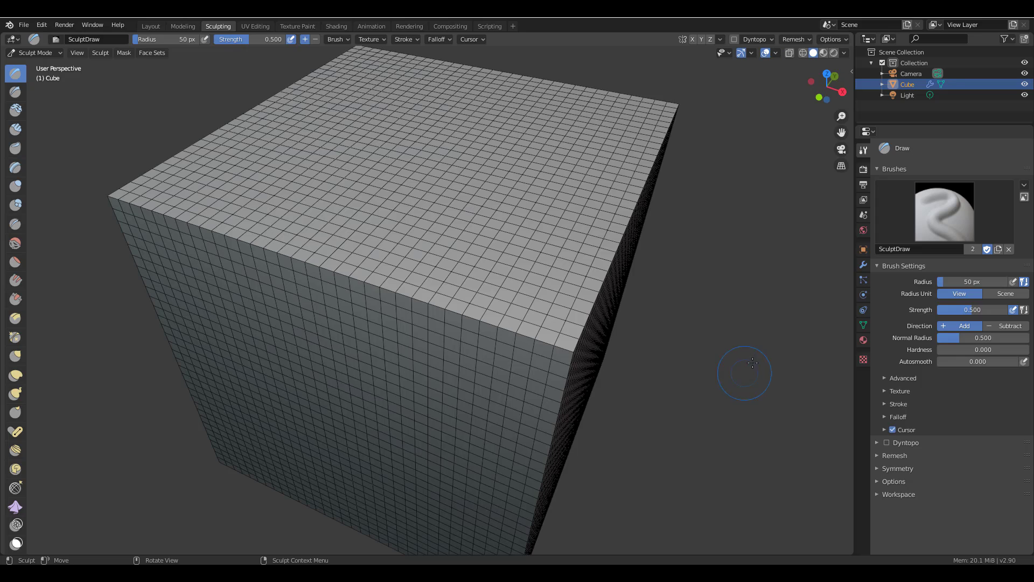
{"action": "mouse_move", "coordinate": [716, 242]}
{"action": "middle_mouse_down"}
{"action": "mouse_move", "coordinate": [715, 256]}
{"action": "mouse_move", "coordinate": [492, 253]}
{"action": "mouse_move", "coordinate": [789, 308]}
{"action": "mouse_move", "coordinate": [667, 180]}
{"action": "mouse_move", "coordinate": [535, 205]}
{"action": "mouse_move", "coordinate": [505, 193]}
{"action": "mouse_move", "coordinate": [429, 276]}
{"action": "mouse_move", "coordinate": [684, 224]}
{"action": "mouse_move", "coordinate": [704, 227]}
{"action": "mouse_move", "coordinate": [695, 301]}
{"action": "mouse_move", "coordinate": [676, 247]}
{"action": "mouse_move", "coordinate": [711, 252]}
{"action": "mouse_move", "coordinate": [706, 262]}
{"action": "middle_mouse_up"}
{"action": "key", "text": "ctrl+r"}
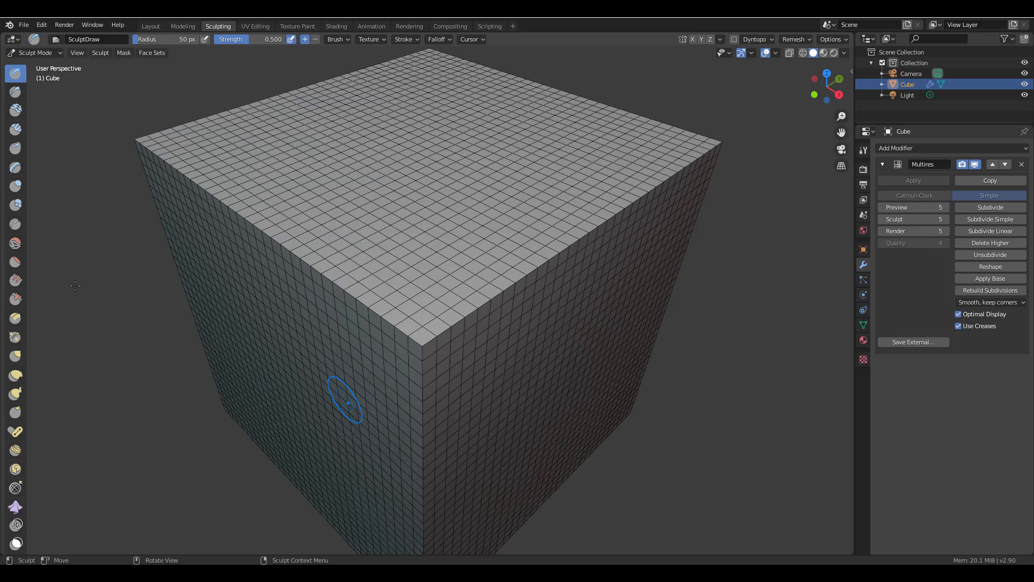
Step: Raise a thick band along the cube's top edge with the Layer brush
{"action": "left_click", "coordinate": [15, 167]}
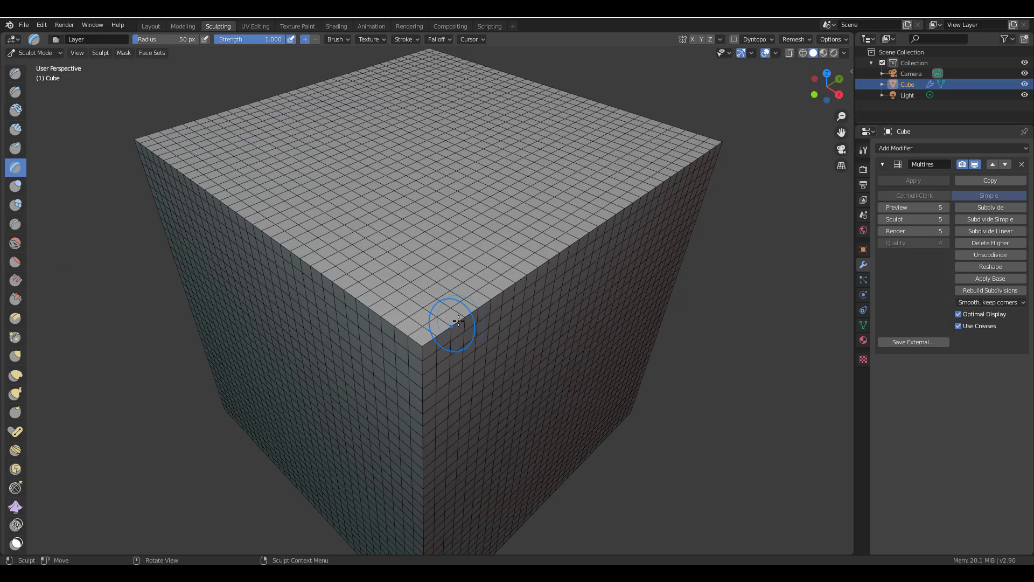
{"action": "left_click_drag", "start_coordinate": [445, 335], "coordinate": [613, 224]}
{"action": "left_click_drag", "start_coordinate": [482, 297], "coordinate": [655, 193]}
{"action": "left_click_drag", "start_coordinate": [466, 317], "coordinate": [589, 244]}
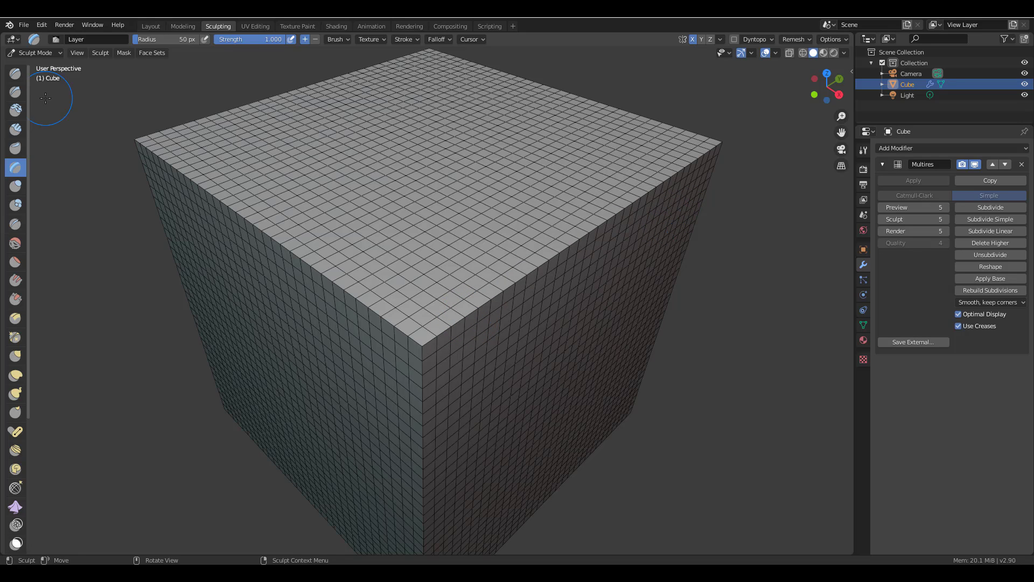
Step: Subdivide the cube's Multires to level 6 and select the Cloth brush
{"action": "middle_click_drag", "start_coordinate": [692, 331], "coordinate": [687, 328]}
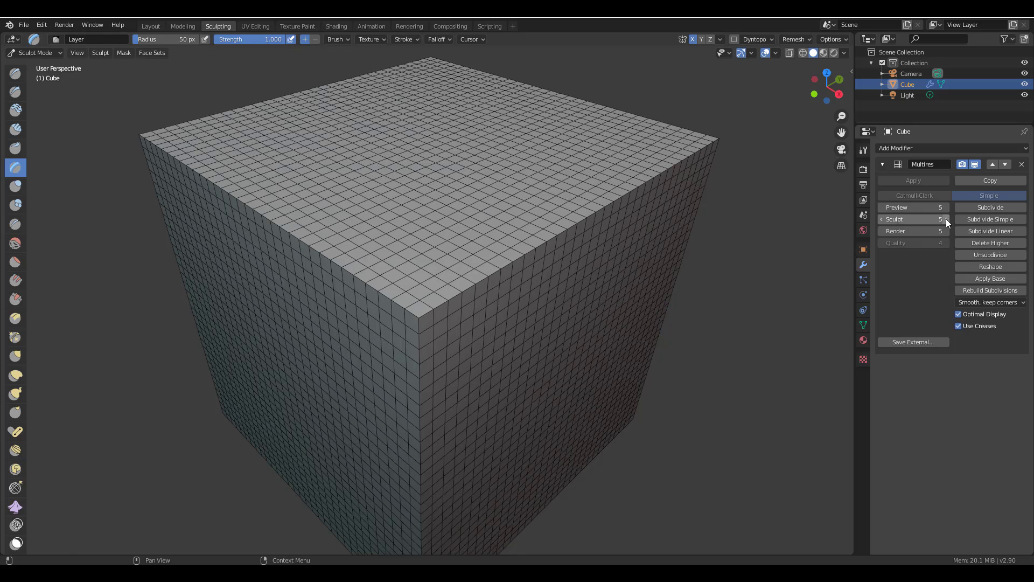
{"action": "left_click", "coordinate": [991, 207]}
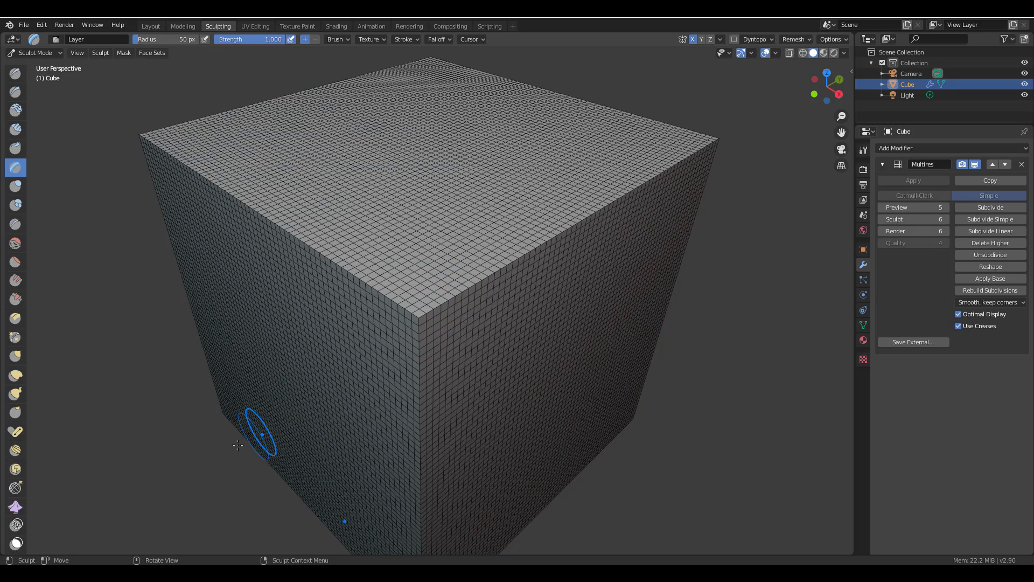
{"action": "left_click", "coordinate": [15, 506]}
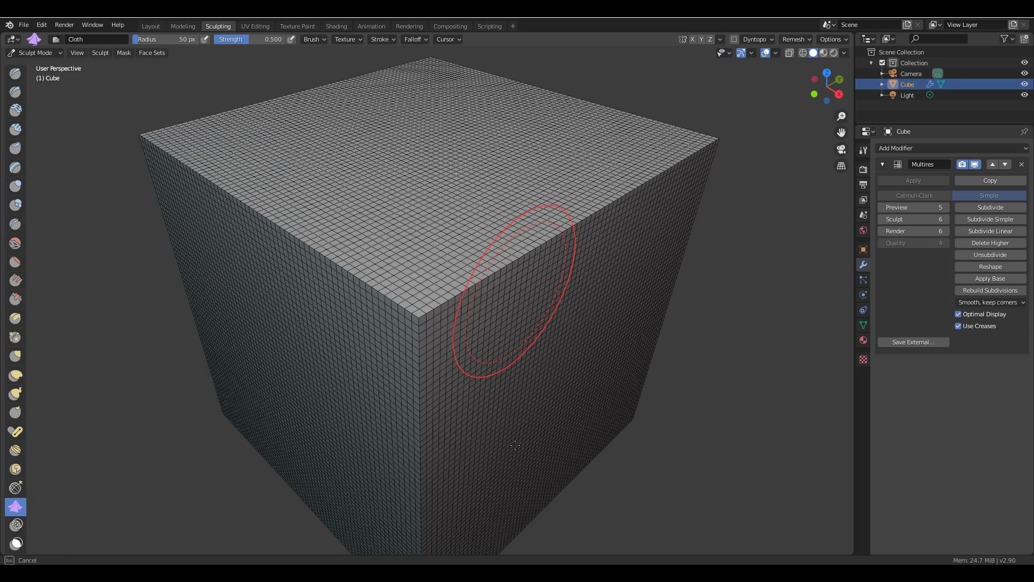
Step: Wrinkle the cube's top edge and front face, widening the brush radius to 199 px
{"action": "left_click_drag", "start_coordinate": [543, 285], "coordinate": [495, 303]}
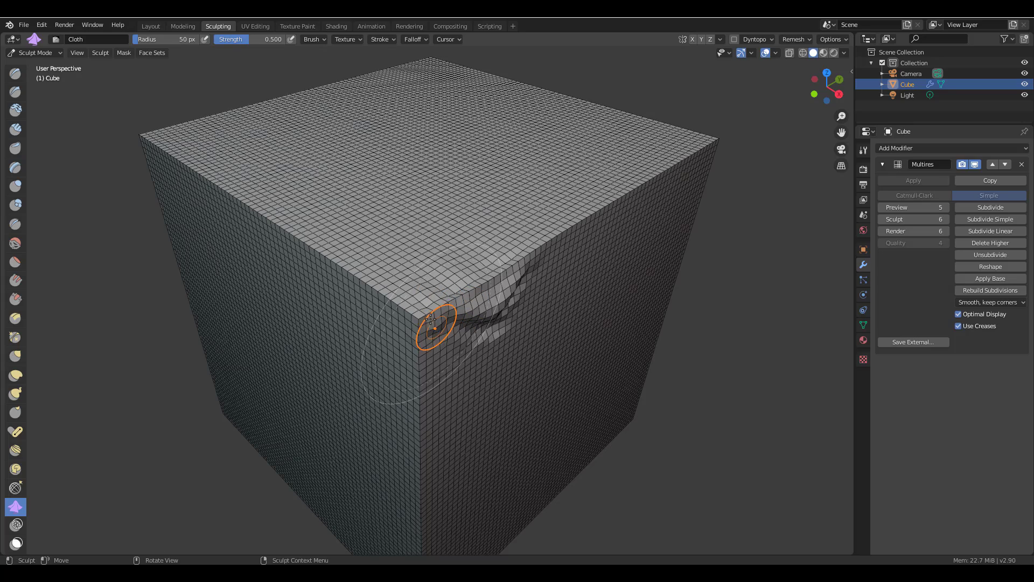
{"action": "left_click_drag", "start_coordinate": [431, 318], "coordinate": [422, 373]}
{"action": "middle_click_drag", "start_coordinate": [746, 376], "coordinate": [683, 288], "text": "shift"}
{"action": "middle_click_drag", "start_coordinate": [721, 323], "coordinate": [742, 418], "text": "ctrl"}
{"action": "middle_click_drag", "start_coordinate": [694, 396], "coordinate": [602, 337]}
{"action": "key", "text": "f"}
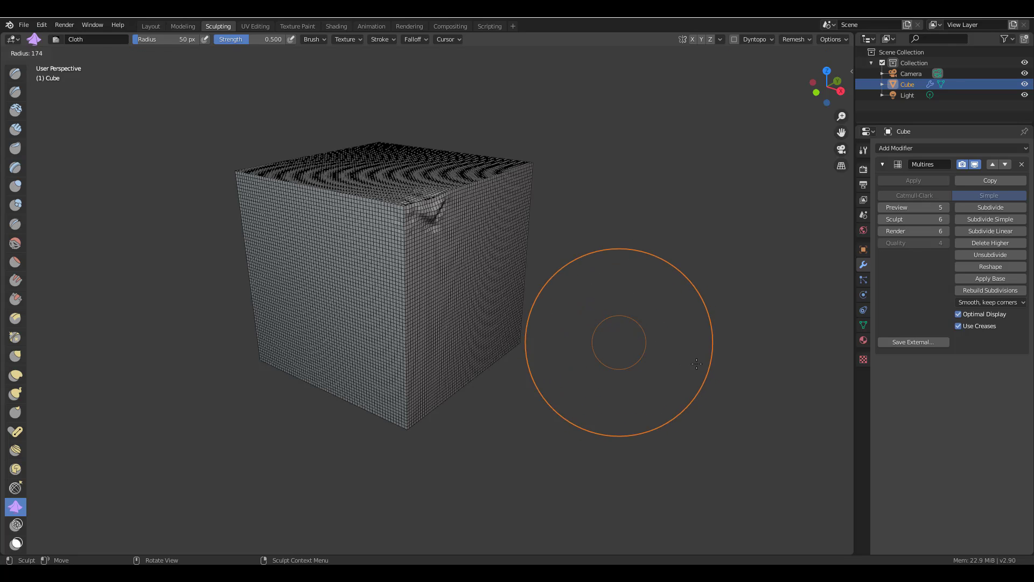
{"action": "left_click", "coordinate": [698, 348]}
Step: Wrinkle the cube's front edge and right face with a smaller brush radius
{"action": "middle_click_drag", "start_coordinate": [476, 286], "coordinate": [466, 283]}
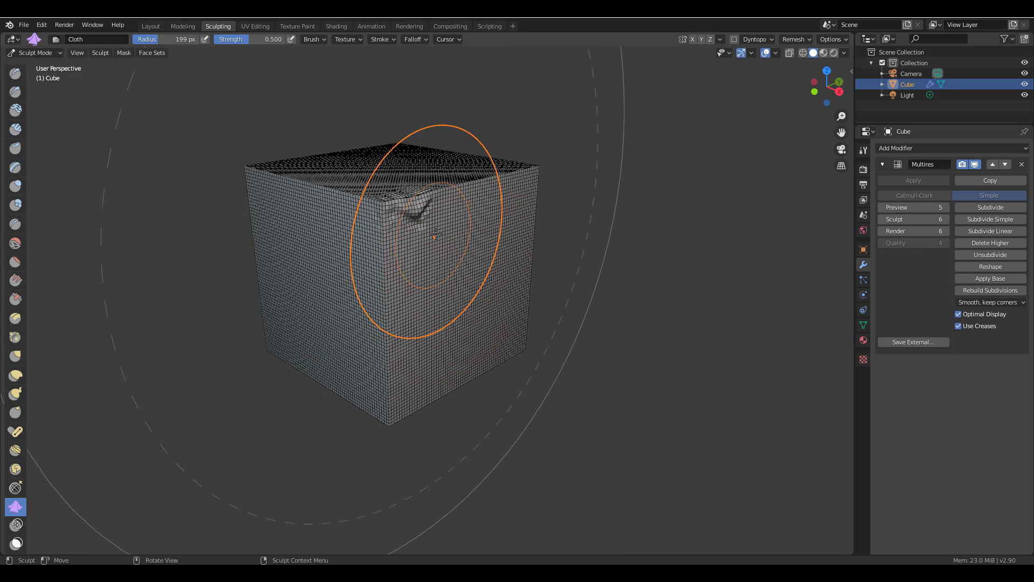
{"action": "left_click_drag", "start_coordinate": [440, 335], "coordinate": [441, 341]}
{"action": "left_click_drag", "start_coordinate": [420, 250], "coordinate": [413, 243]}
{"action": "key", "text": "f"}
{"action": "left_click", "coordinate": [377, 307]}
{"action": "left_click_drag", "start_coordinate": [380, 323], "coordinate": [581, 311]}
{"action": "middle_click_drag", "start_coordinate": [619, 310], "coordinate": [493, 306]}
Step: From a front view, add wrinkles and downward folds across the whole cube
{"action": "middle_click_drag", "start_coordinate": [490, 228], "coordinate": [614, 227]}
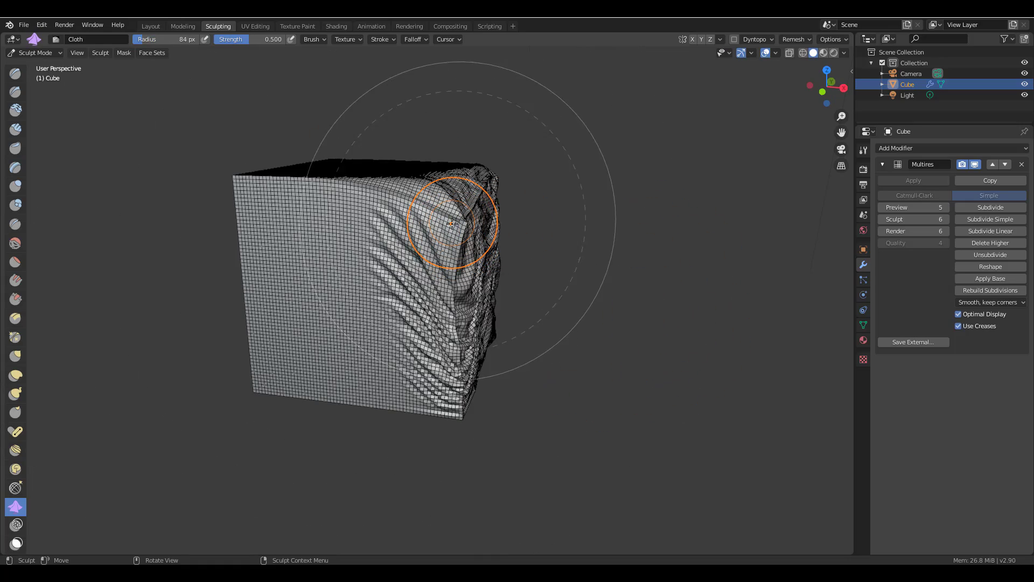
{"action": "middle_click_drag", "start_coordinate": [410, 281], "coordinate": [330, 203]}
{"action": "mouse_move", "coordinate": [316, 196]}
{"action": "left_mouse_down"}
{"action": "mouse_move", "coordinate": [393, 203]}
{"action": "mouse_move", "coordinate": [538, 188]}
{"action": "left_mouse_up"}
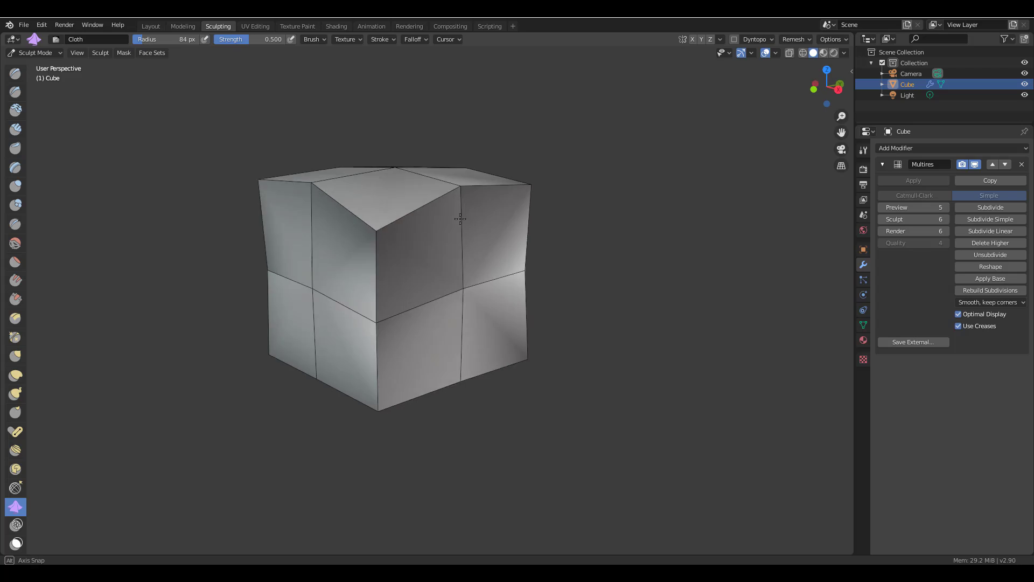
{"action": "middle_click_drag", "start_coordinate": [409, 269], "coordinate": [463, 242]}
{"action": "left_click_drag", "start_coordinate": [464, 243], "coordinate": [532, 230]}
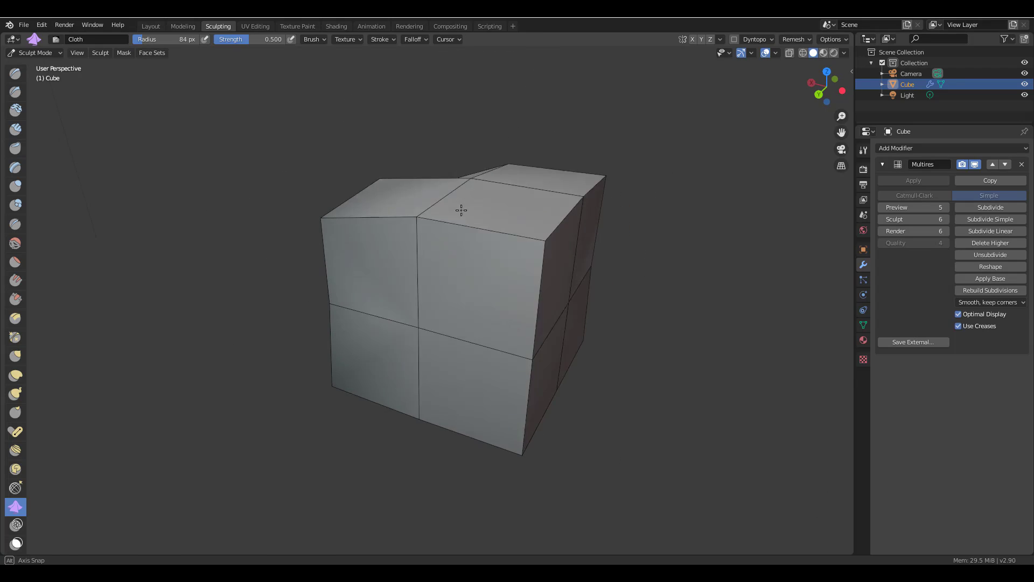
{"action": "mouse_move", "coordinate": [506, 264]}
{"action": "left_mouse_down"}
{"action": "mouse_move", "coordinate": [526, 253]}
{"action": "mouse_move", "coordinate": [464, 389]}
{"action": "left_mouse_up"}
{"action": "left_click_drag", "start_coordinate": [450, 275], "coordinate": [457, 391]}
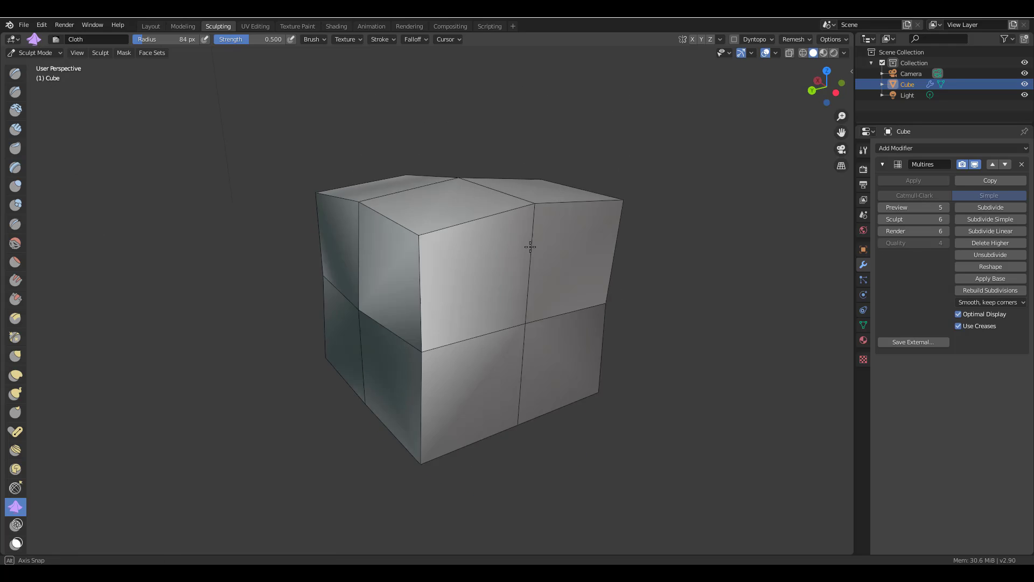
{"action": "middle_click_drag", "start_coordinate": [302, 248], "coordinate": [779, 252]}
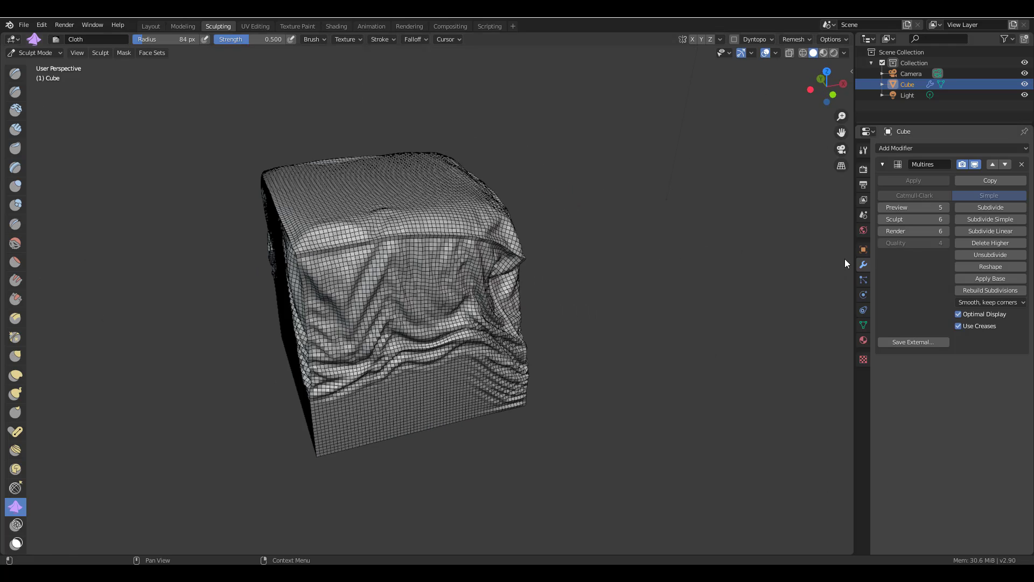
Step: Fold the cube's right side and front-top, then wrinkle it again at sculpt level 5
{"action": "mouse_move", "coordinate": [528, 258]}
{"action": "left_mouse_down"}
{"action": "mouse_move", "coordinate": [590, 300]}
{"action": "mouse_move", "coordinate": [563, 332]}
{"action": "left_mouse_up"}
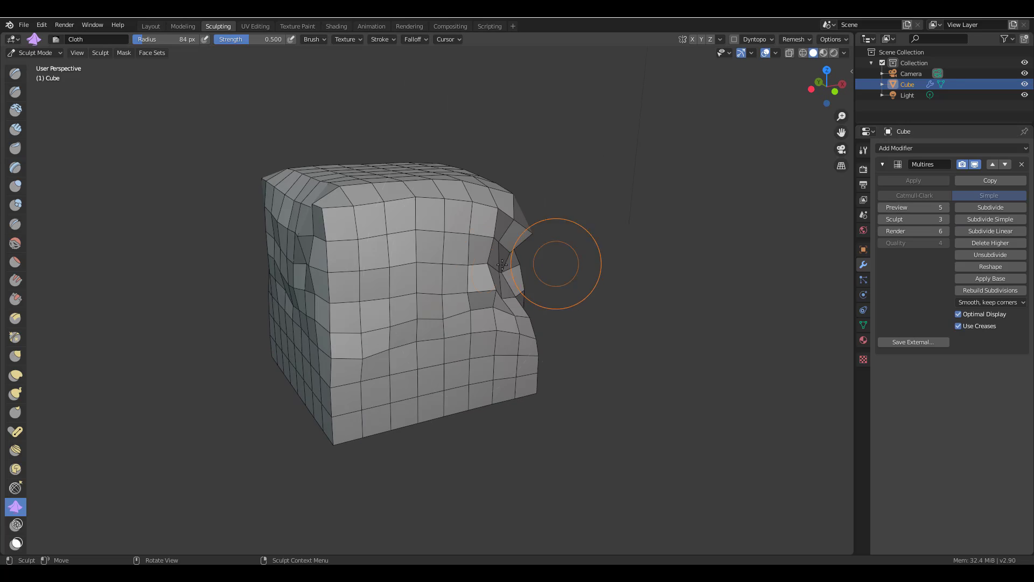
{"action": "mouse_move", "coordinate": [337, 253]}
{"action": "left_mouse_down"}
{"action": "mouse_move", "coordinate": [346, 242]}
{"action": "mouse_move", "coordinate": [346, 273]}
{"action": "mouse_move", "coordinate": [357, 212]}
{"action": "mouse_move", "coordinate": [401, 314]}
{"action": "left_mouse_up"}
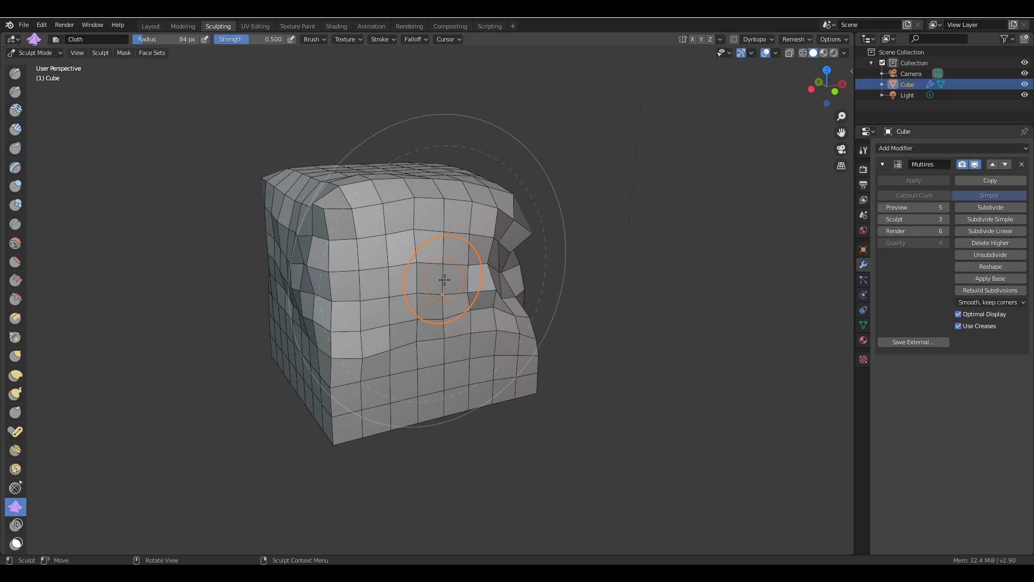
{"action": "left_click", "coordinate": [946, 219]}
{"action": "left_click", "coordinate": [946, 219]}
{"action": "mouse_move", "coordinate": [517, 323]}
{"action": "left_mouse_down"}
{"action": "mouse_move", "coordinate": [503, 331]}
{"action": "mouse_move", "coordinate": [349, 300]}
{"action": "mouse_move", "coordinate": [346, 394]}
{"action": "mouse_move", "coordinate": [518, 392]}
{"action": "mouse_move", "coordinate": [539, 335]}
{"action": "left_mouse_up"}
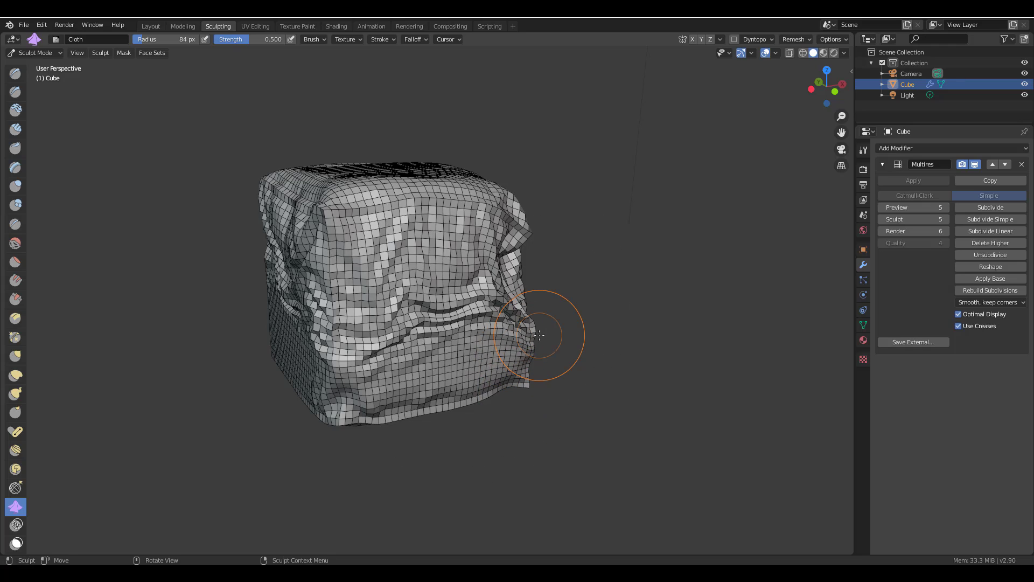
Step: Raise Multires sculpt to 6, turn off the wireframe overlay, and widen the toolbar
{"action": "left_click", "coordinate": [944, 219]}
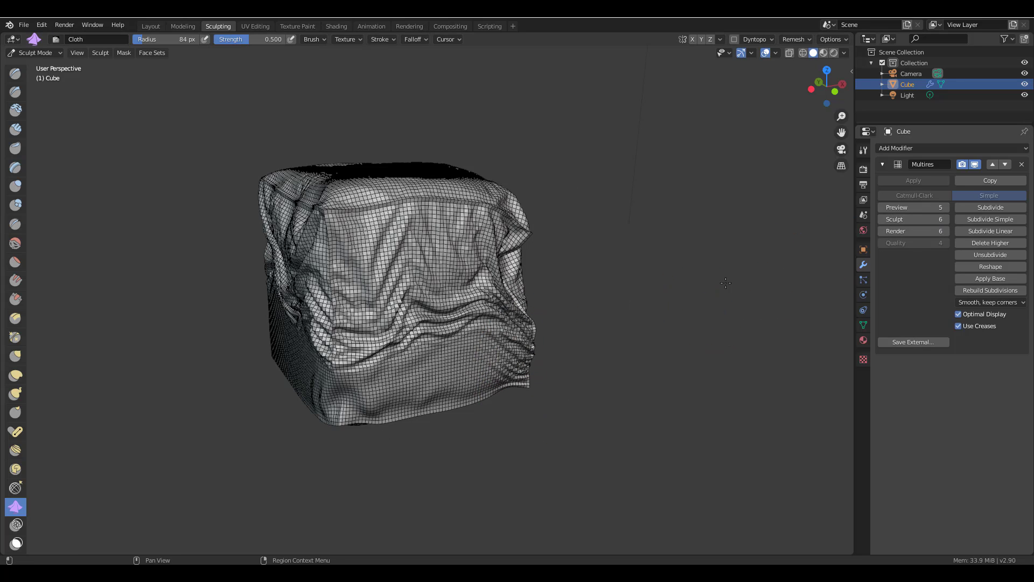
{"action": "middle_click_drag", "start_coordinate": [647, 304], "coordinate": [583, 312]}
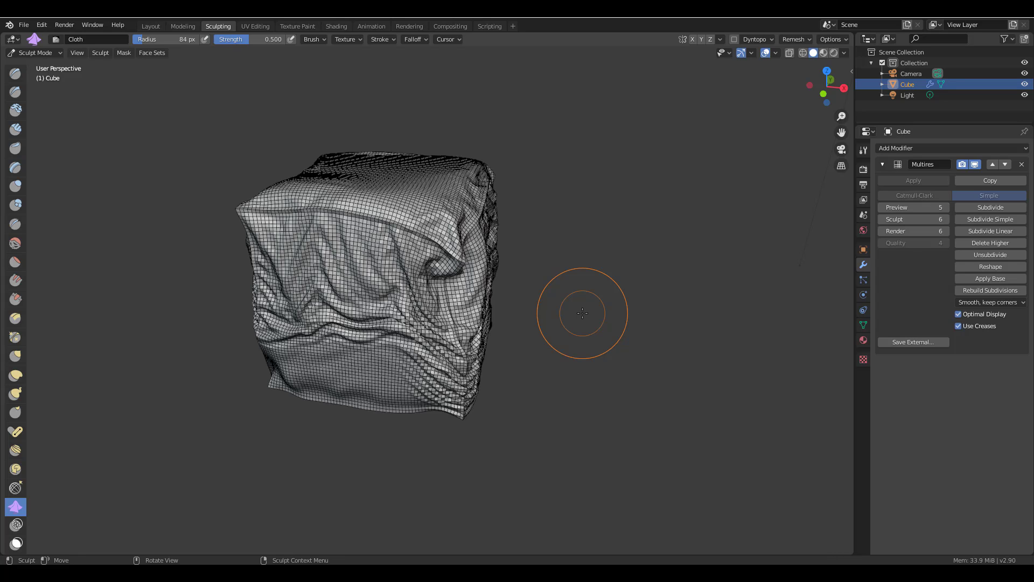
{"action": "left_click", "coordinate": [776, 52]}
{"action": "left_click", "coordinate": [709, 235]}
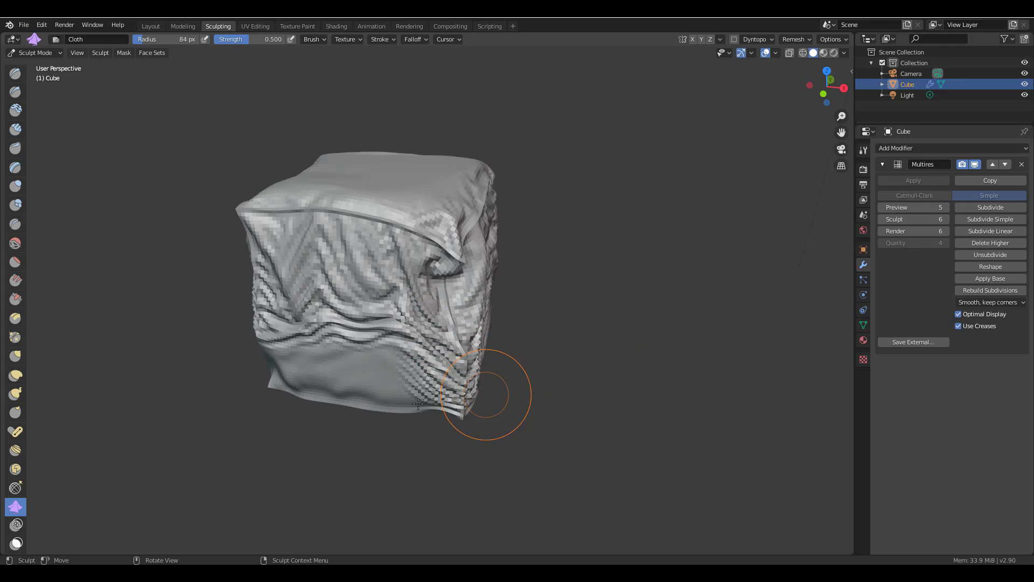
{"action": "left_click_drag", "start_coordinate": [30, 419], "coordinate": [112, 432]}
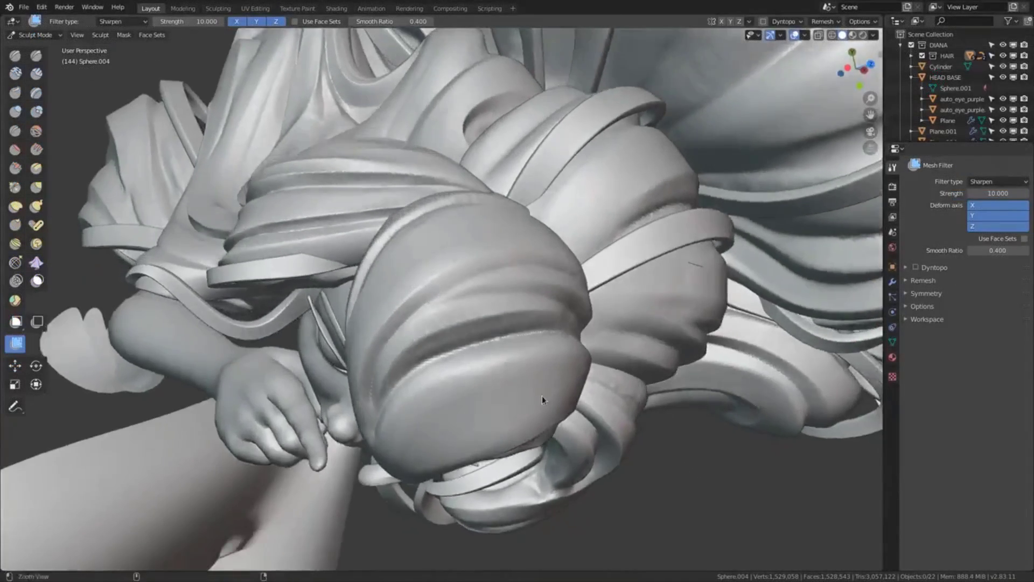
Step: Sharpen the jagged crease on the sculpt's hair bun with the Sharpen mesh filter
{"action": "middle_click_drag", "start_coordinate": [543, 400], "coordinate": [574, 302], "text": "ctrl"}
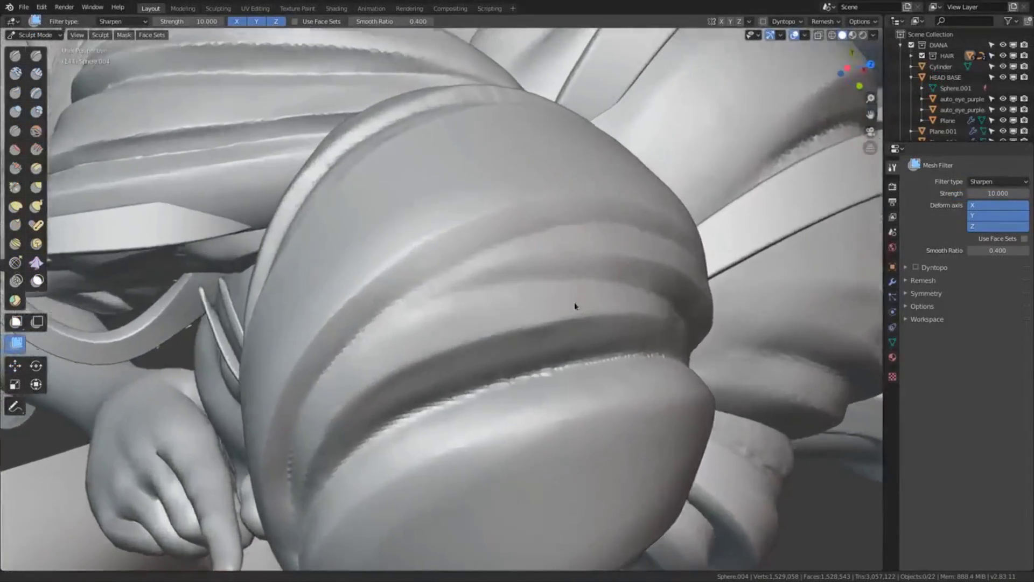
{"action": "left_click_drag", "start_coordinate": [429, 367], "coordinate": [752, 363]}
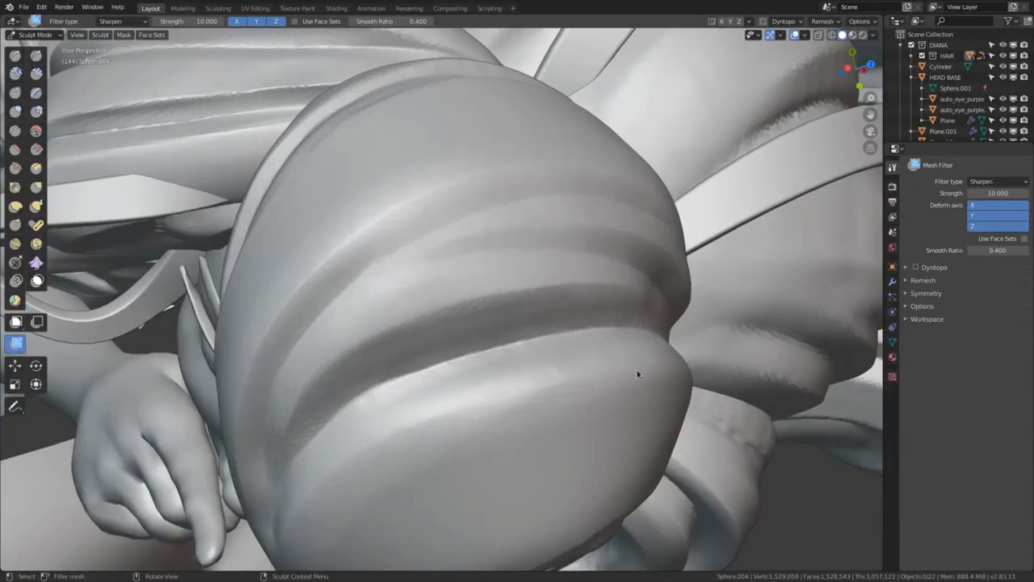
{"action": "mouse_move", "coordinate": [700, 346]}
{"action": "middle_mouse_down"}
{"action": "mouse_move", "coordinate": [682, 345]}
{"action": "mouse_move", "coordinate": [600, 400]}
{"action": "mouse_move", "coordinate": [605, 369]}
{"action": "mouse_move", "coordinate": [710, 387]}
{"action": "mouse_move", "coordinate": [558, 347]}
{"action": "middle_mouse_up"}
Step: Undo and redo the sharpening to compare the hair bun before and after
{"action": "key", "text": "ctrl+z"}
{"action": "key", "text": "ctrl+z"}
{"action": "key", "text": "ctrl+shift+z"}
{"action": "key", "text": "ctrl+z"}
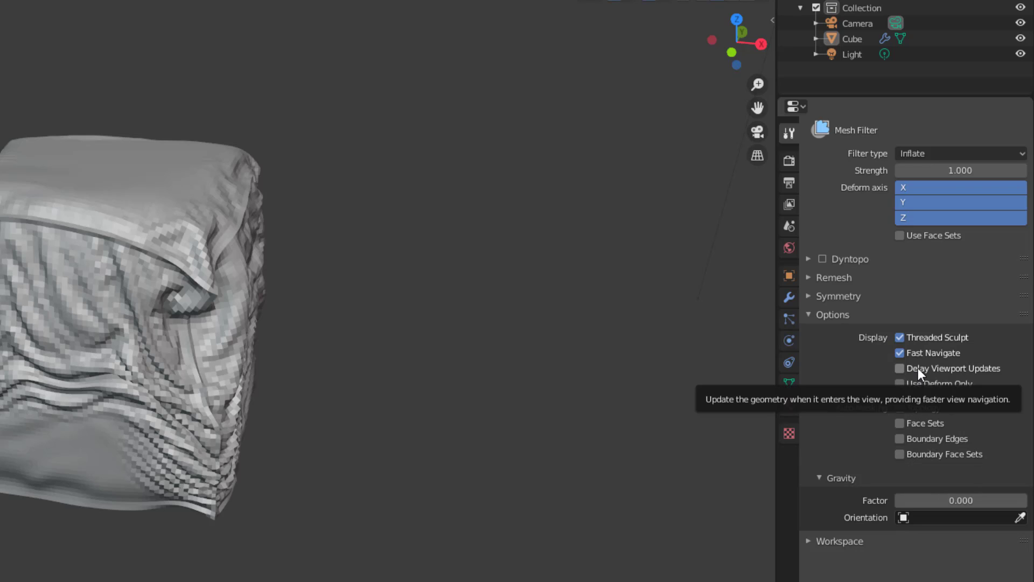
{"action": "middle_click_drag", "start_coordinate": [544, 425], "coordinate": [532, 37], "text": "shift"}
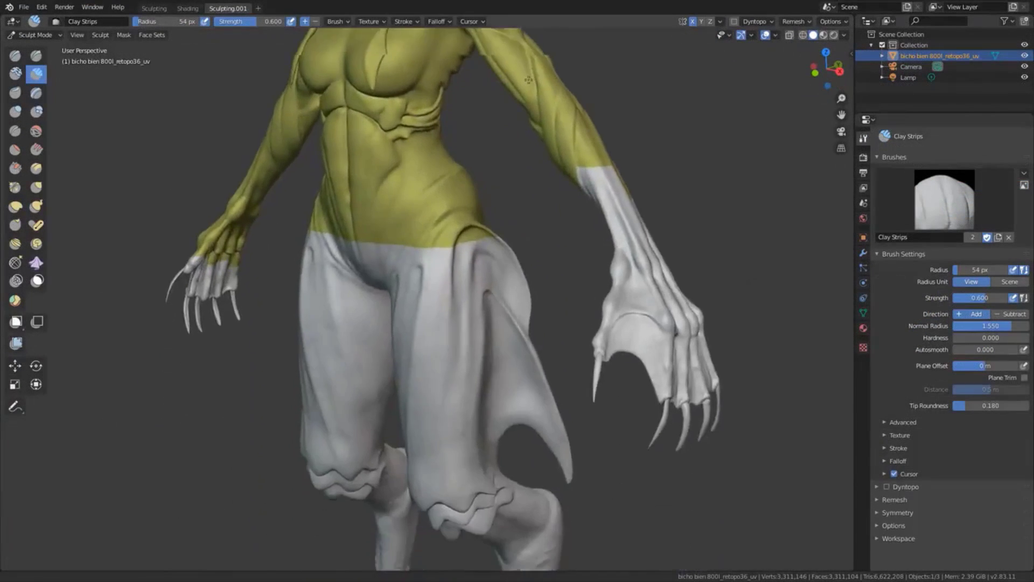
{"action": "middle_click_drag", "start_coordinate": [566, 482], "coordinate": [518, 214], "text": "shift"}
Step: Mask the whole creature, look over the legs and head, then clear the mask
{"action": "left_click_drag", "start_coordinate": [514, 271], "coordinate": [607, 349], "text": "ctrl+alt"}
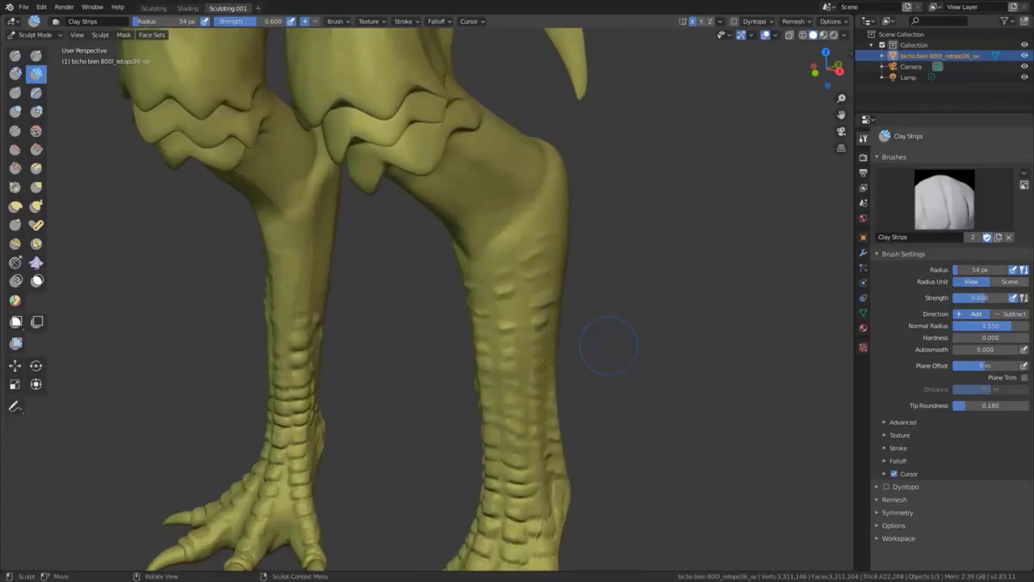
{"action": "key", "text": "ctrl+i"}
{"action": "left_click_drag", "start_coordinate": [625, 226], "coordinate": [585, 547], "text": "alt+shift"}
{"action": "left_click_drag", "start_coordinate": [687, 139], "coordinate": [554, 316], "text": "ctrl+alt"}
{"action": "left_click_drag", "start_coordinate": [513, 168], "coordinate": [559, 442], "text": "alt+shift"}
{"action": "left_click_drag", "start_coordinate": [579, 374], "coordinate": [628, 245], "text": "ctrl+alt"}
{"action": "key", "text": "alt+m"}
Step: Add Clay Strips strokes on the creature's ear and invert the mask
{"action": "left_click_drag", "start_coordinate": [484, 302], "coordinate": [442, 226], "text": "ctrl+alt"}
{"action": "left_click_drag", "start_coordinate": [377, 178], "coordinate": [574, 392], "text": "alt+shift"}
{"action": "scroll", "coordinate": [608, 419], "scroll_direction": "down", "scroll_amount": 4}
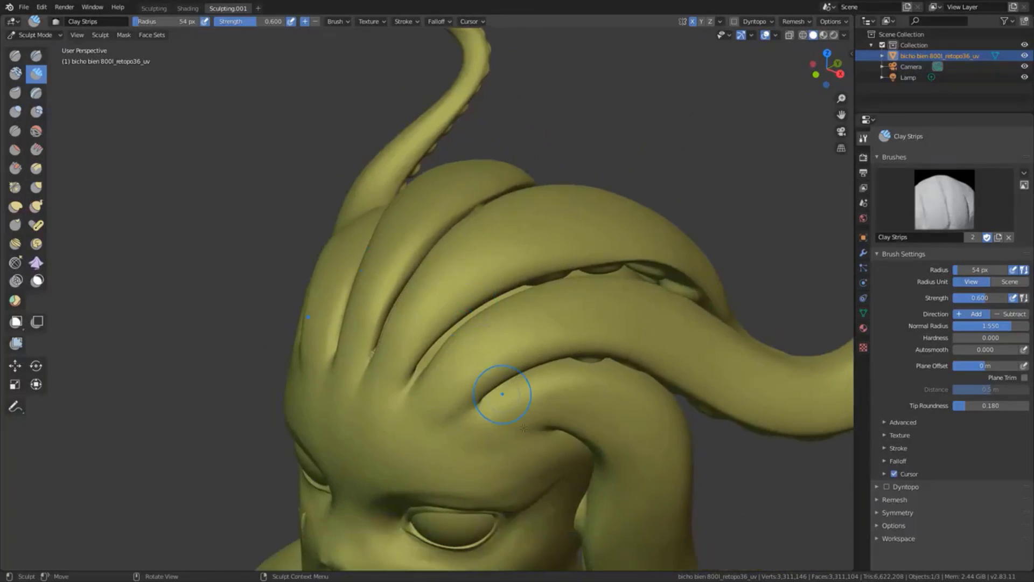
{"action": "middle_click_drag", "start_coordinate": [635, 431], "coordinate": [536, 305]}
{"action": "left_click_drag", "start_coordinate": [536, 305], "coordinate": [554, 377]}
{"action": "key", "text": "a"}
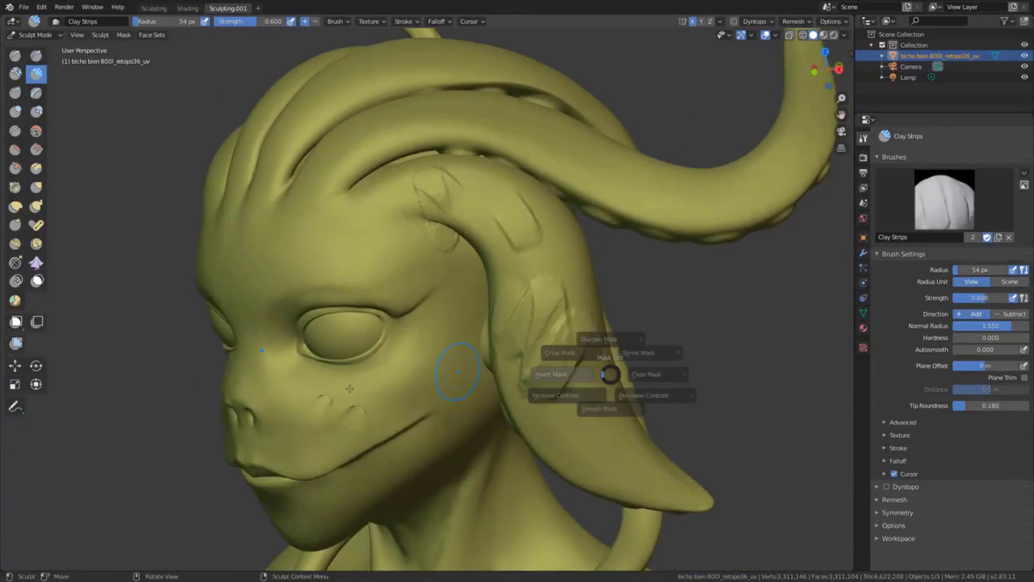
{"action": "left_click", "coordinate": [457, 372]}
Step: Build up more clay strokes on the ear and neck after clearing the mask
{"action": "middle_click_drag", "start_coordinate": [609, 377], "coordinate": [556, 390]}
{"action": "middle_click_drag", "start_coordinate": [570, 458], "coordinate": [428, 301], "text": "shift"}
{"action": "key", "text": "a"}
{"action": "left_click", "coordinate": [577, 328]}
{"action": "left_click_drag", "start_coordinate": [398, 371], "coordinate": [432, 413]}
{"action": "scroll", "coordinate": [432, 413], "scroll_direction": "down", "scroll_amount": 3}
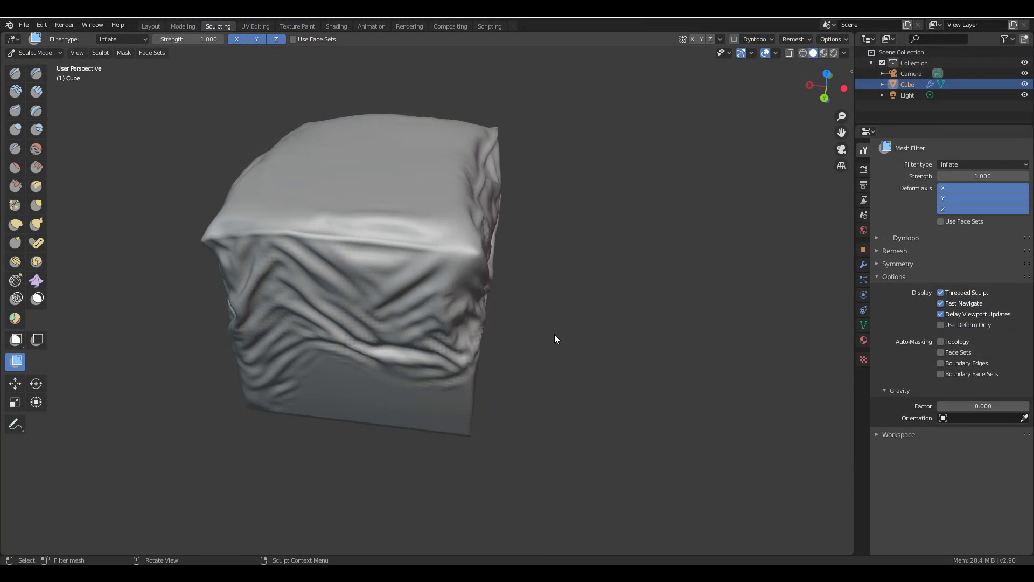
{"action": "middle_click_drag", "start_coordinate": [555, 335], "coordinate": [232, 245]}
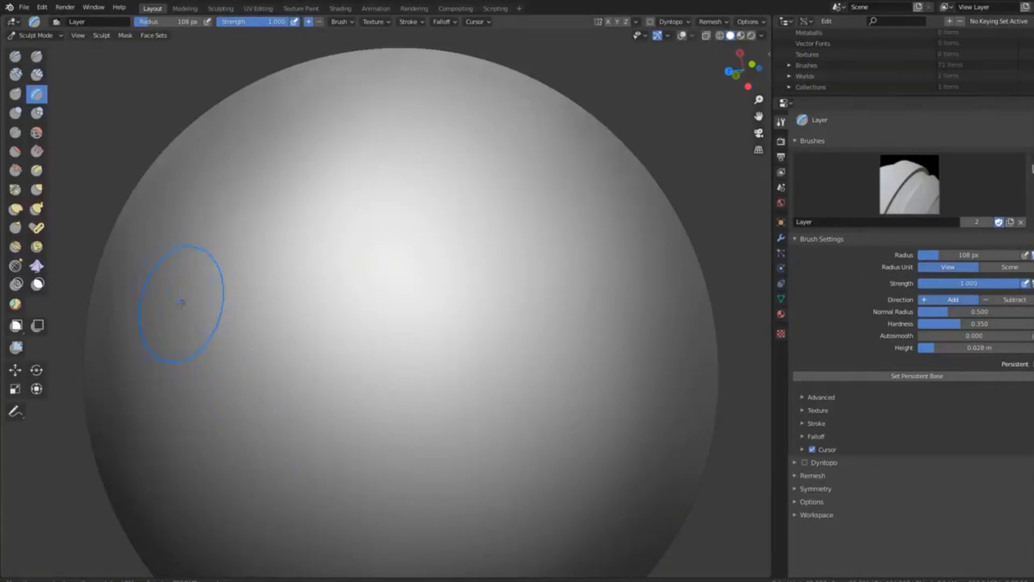
Step: Raise rounded square outlines on the sphere and fill their inner hollows
{"action": "left_click_drag", "start_coordinate": [180, 299], "coordinate": [326, 386]}
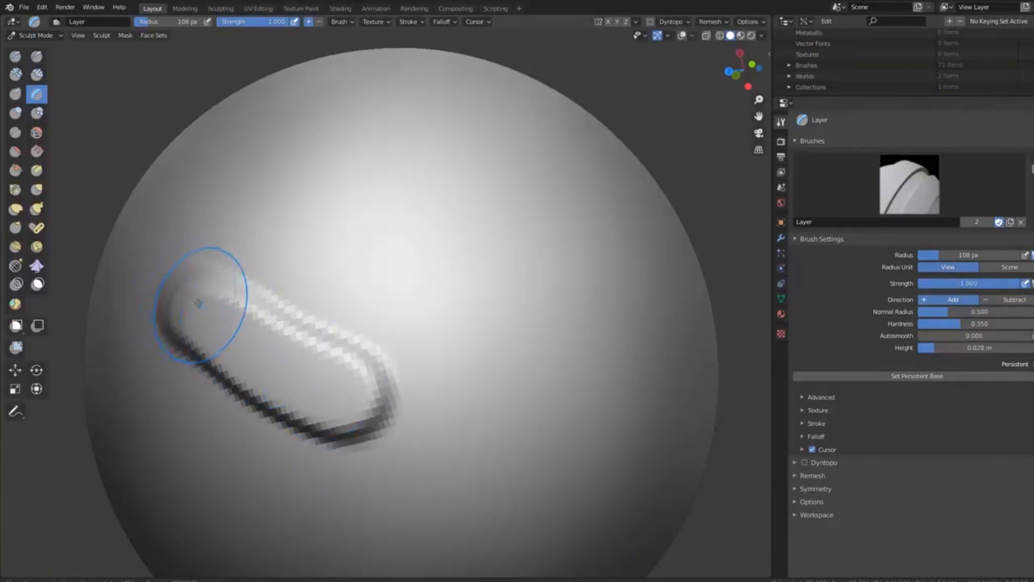
{"action": "mouse_move", "coordinate": [200, 303]}
{"action": "left_mouse_down"}
{"action": "mouse_move", "coordinate": [302, 135]}
{"action": "mouse_move", "coordinate": [344, 386]}
{"action": "mouse_move", "coordinate": [361, 213]}
{"action": "mouse_move", "coordinate": [266, 318]}
{"action": "mouse_move", "coordinate": [463, 320]}
{"action": "mouse_move", "coordinate": [499, 189]}
{"action": "mouse_move", "coordinate": [289, 111]}
{"action": "mouse_move", "coordinate": [180, 315]}
{"action": "mouse_move", "coordinate": [196, 358]}
{"action": "mouse_move", "coordinate": [342, 459]}
{"action": "left_mouse_up"}
{"action": "mouse_move", "coordinate": [544, 386]}
{"action": "middle_mouse_down"}
{"action": "mouse_move", "coordinate": [515, 409]}
{"action": "mouse_move", "coordinate": [327, 424]}
{"action": "middle_mouse_up"}
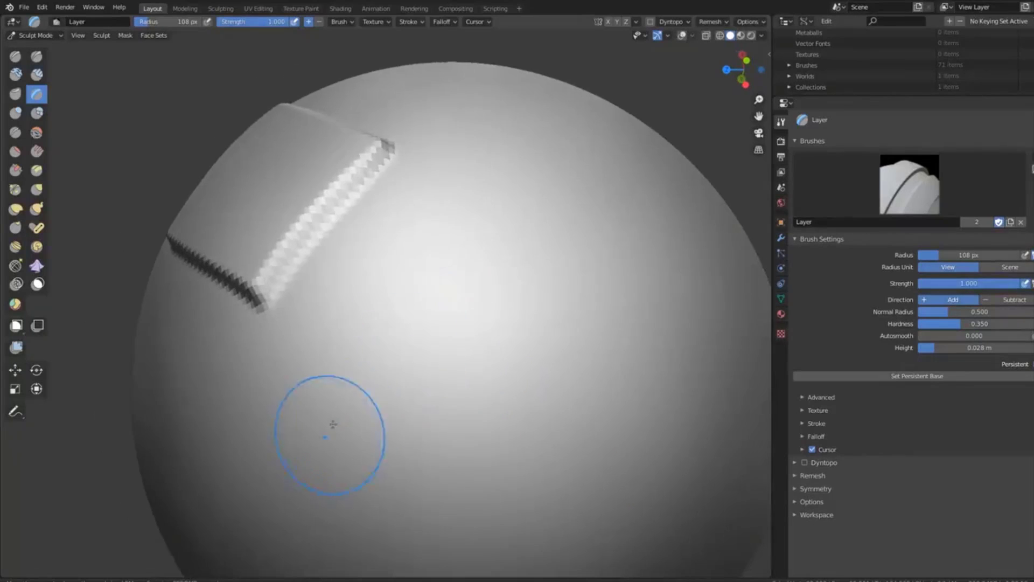
{"action": "mouse_move", "coordinate": [327, 425]}
{"action": "left_mouse_down"}
{"action": "mouse_move", "coordinate": [523, 182]}
{"action": "mouse_move", "coordinate": [501, 495]}
{"action": "mouse_move", "coordinate": [515, 401]}
{"action": "mouse_move", "coordinate": [422, 409]}
{"action": "left_mouse_up"}
{"action": "middle_click_drag", "start_coordinate": [422, 409], "coordinate": [439, 458], "text": "ctrl"}
{"action": "mouse_move", "coordinate": [509, 204]}
{"action": "left_mouse_down", "text": "ctrl"}
{"action": "mouse_move", "coordinate": [508, 196]}
{"action": "mouse_move", "coordinate": [498, 467]}
{"action": "mouse_move", "coordinate": [466, 490]}
{"action": "left_mouse_up", "text": "ctrl"}
Step: Trim the raised squares' edges straight, with the brush radius set to 85 px
{"action": "left_click_drag", "start_coordinate": [300, 397], "coordinate": [376, 471], "text": "ctrl"}
{"action": "middle_click_drag", "start_coordinate": [323, 392], "coordinate": [342, 412]}
{"action": "key", "text": "f"}
{"action": "left_click", "coordinate": [332, 413]}
{"action": "left_click_drag", "start_coordinate": [325, 364], "coordinate": [487, 159], "text": "ctrl"}
{"action": "middle_click_drag", "start_coordinate": [514, 315], "coordinate": [614, 325]}
{"action": "middle_click_drag", "start_coordinate": [614, 326], "coordinate": [566, 323], "text": "ctrl"}
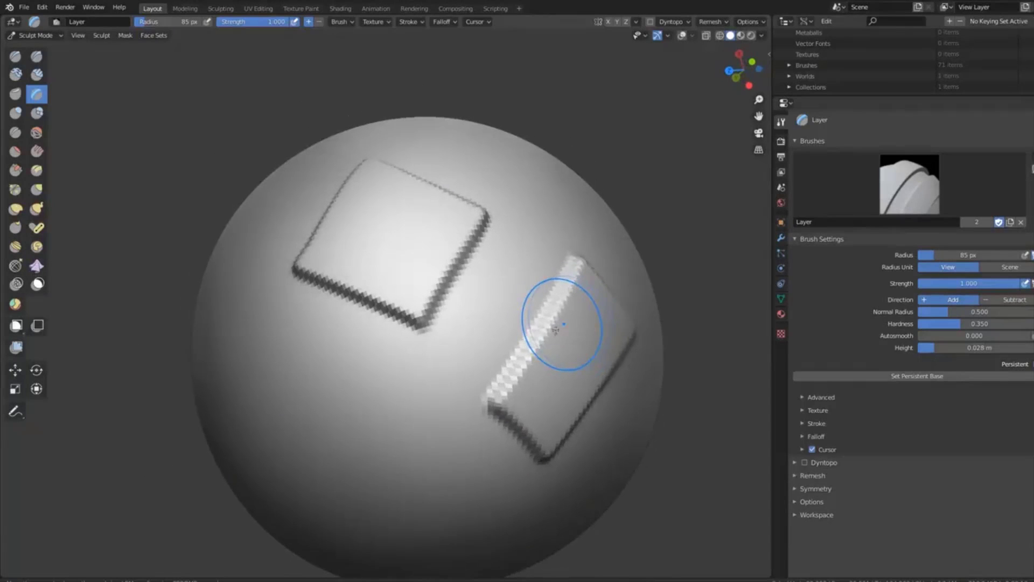
Step: Sharpen the square shapes' edges with the Sharpen mesh filter
{"action": "middle_click_drag", "start_coordinate": [519, 295], "coordinate": [500, 264], "text": "shift"}
{"action": "middle_click_drag", "start_coordinate": [500, 264], "coordinate": [502, 241], "text": "ctrl"}
{"action": "left_click", "coordinate": [16, 347]}
{"action": "middle_click_drag", "start_coordinate": [422, 274], "coordinate": [521, 288]}
{"action": "left_click_drag", "start_coordinate": [544, 321], "coordinate": [650, 292]}
{"action": "middle_click_drag", "start_coordinate": [650, 292], "coordinate": [538, 388], "text": "ctrl"}
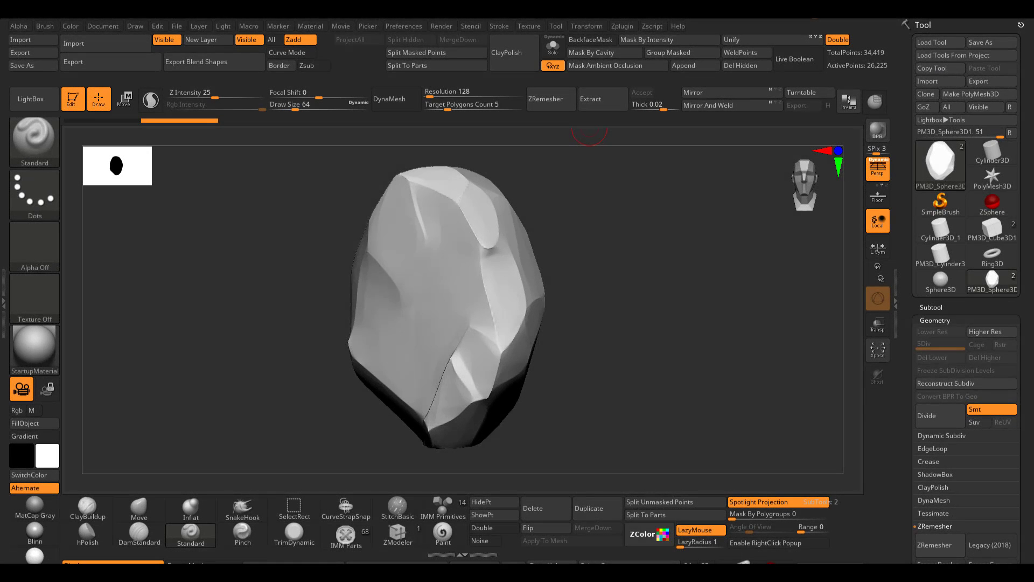
Step: Run ZRemesher on the rock, cutting active points from 26,225 to 5,889
{"action": "left_click_drag", "start_coordinate": [277, 238], "coordinate": [635, 332]}
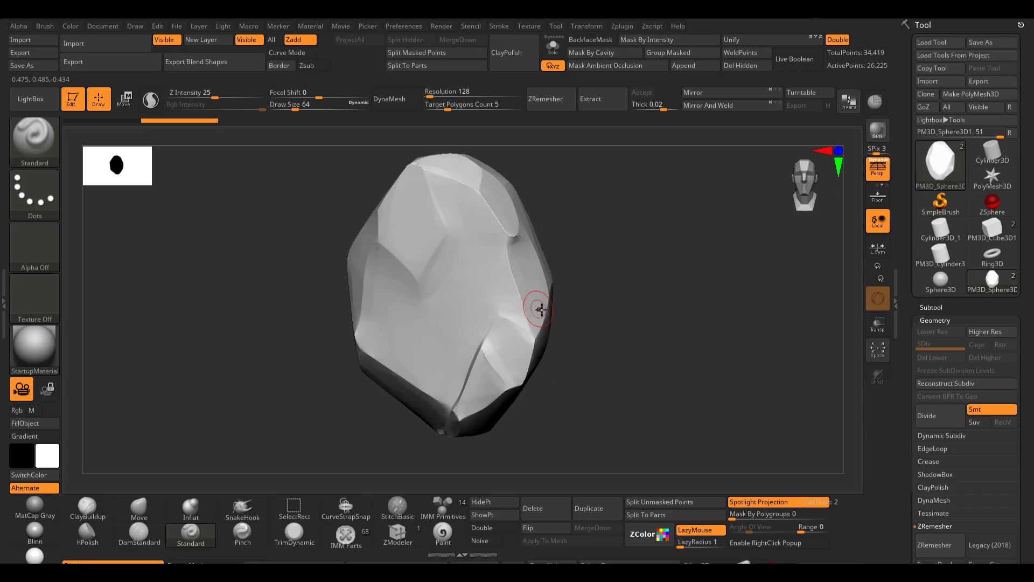
{"action": "left_click", "coordinate": [554, 107]}
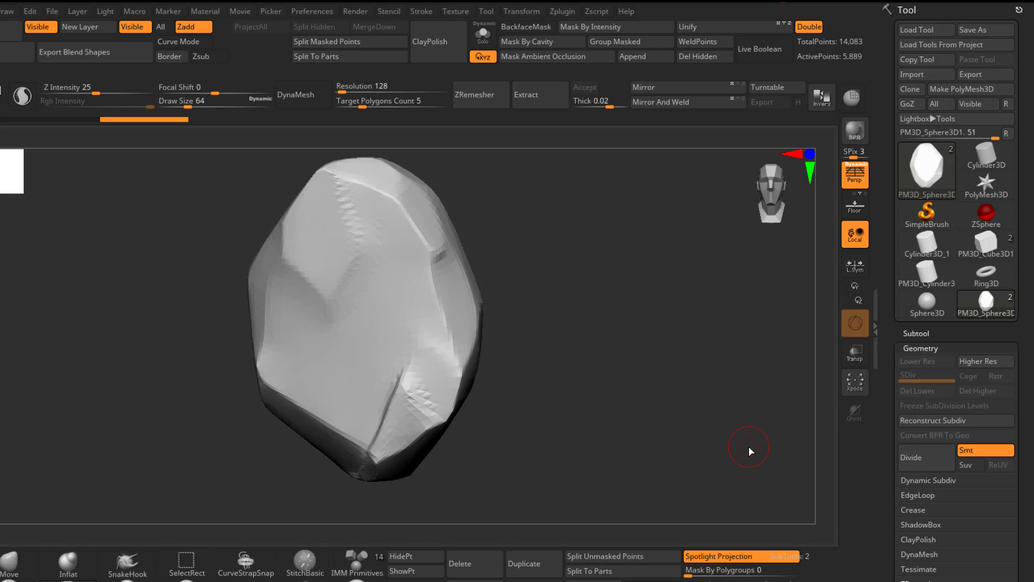
Step: Turn on Polyframe to show the rock's polygon wireframe
{"action": "key", "text": "shift+f"}
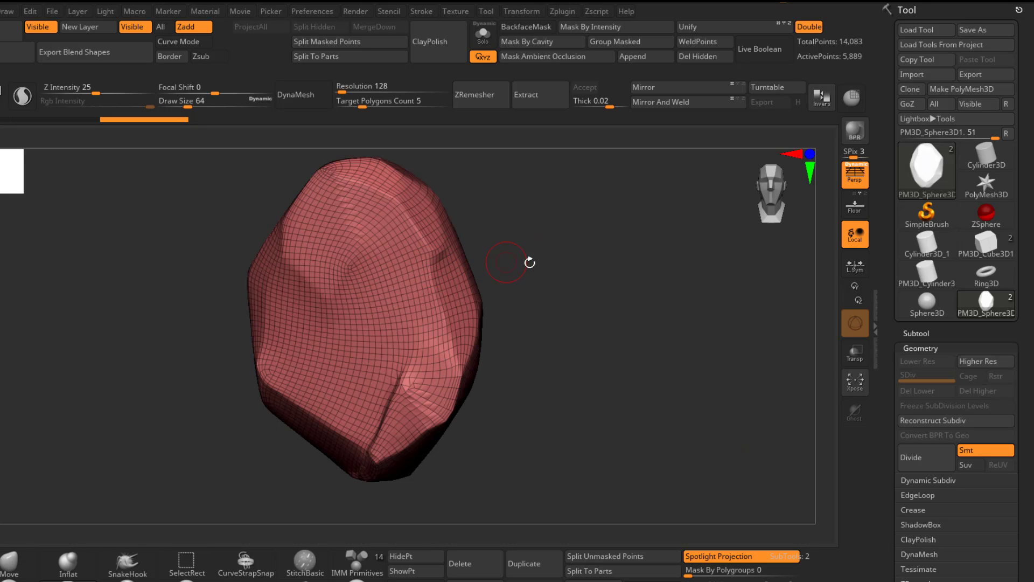
{"action": "left_click_drag", "start_coordinate": [530, 262], "coordinate": [586, 276]}
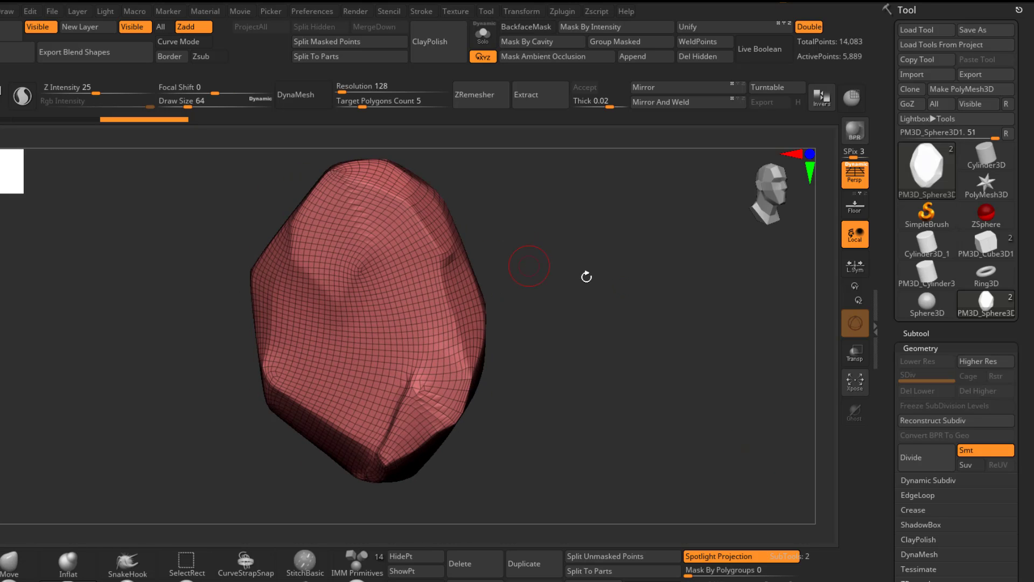
{"action": "left_click", "coordinate": [915, 334]}
{"action": "left_click", "coordinate": [934, 334]}
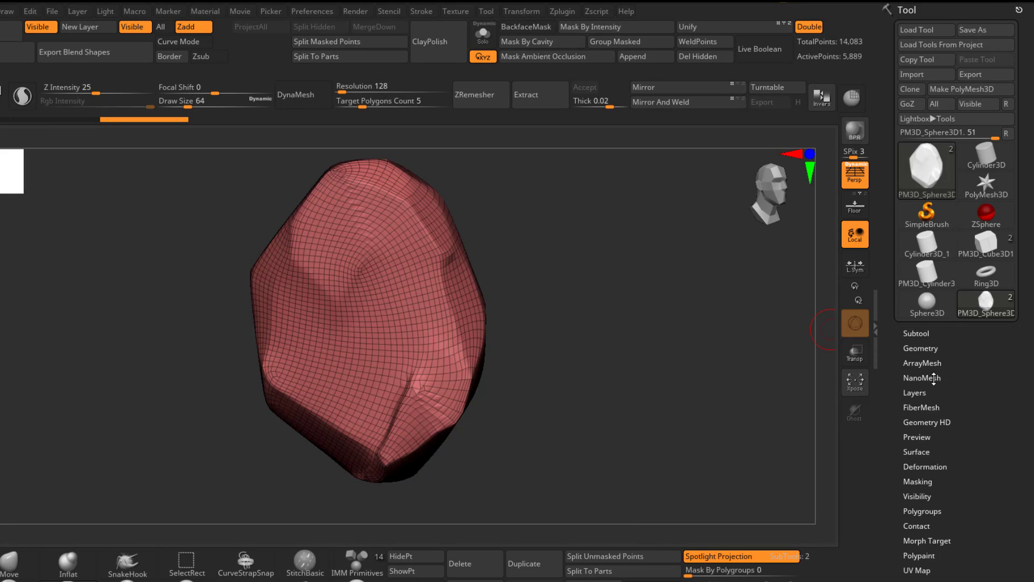
Step: Divide the rock once in Geometry, then step down and delete the higher level
{"action": "left_click", "coordinate": [927, 347]}
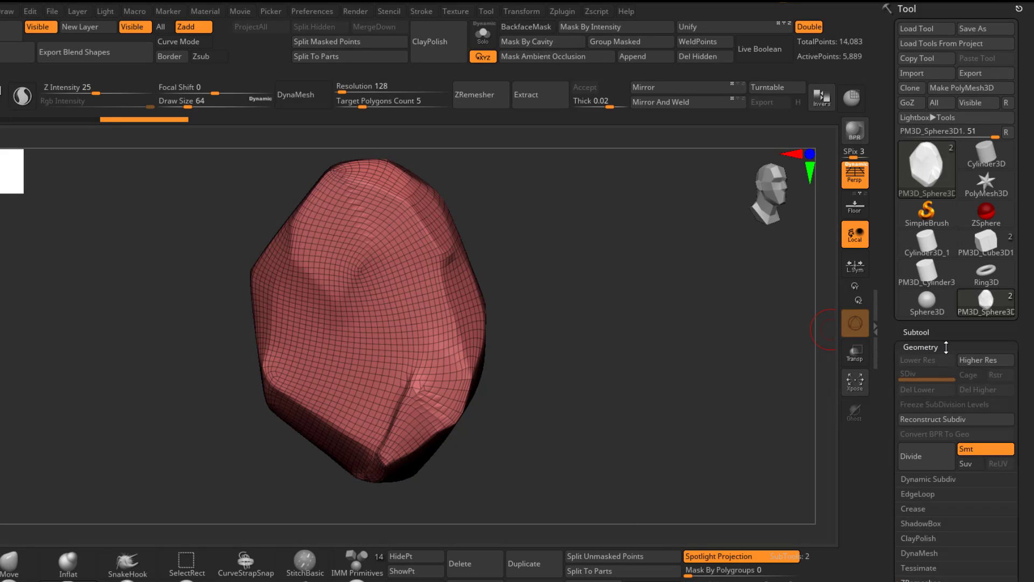
{"action": "left_click", "coordinate": [934, 456]}
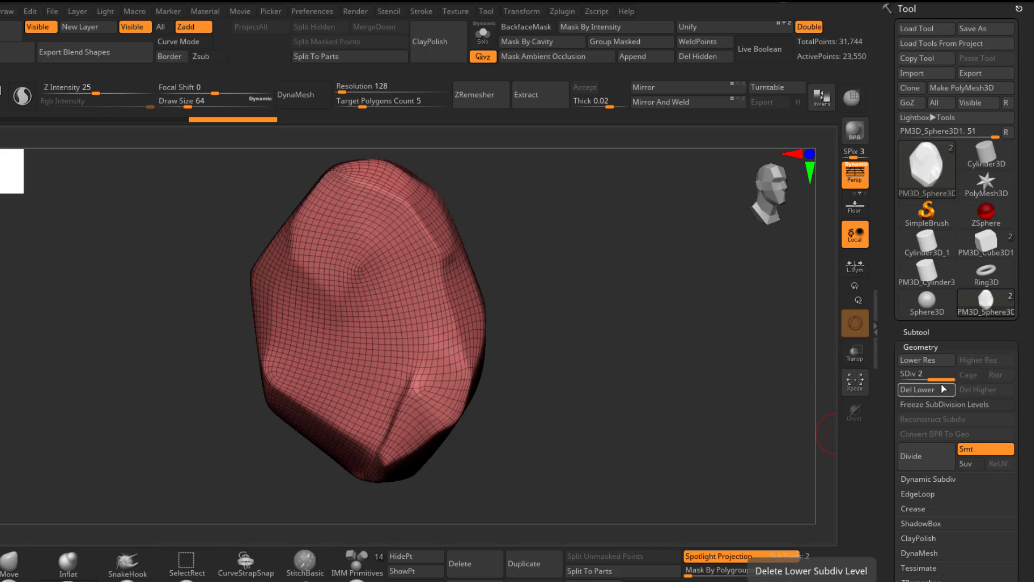
{"action": "left_click", "coordinate": [916, 375]}
{"action": "left_click", "coordinate": [977, 389]}
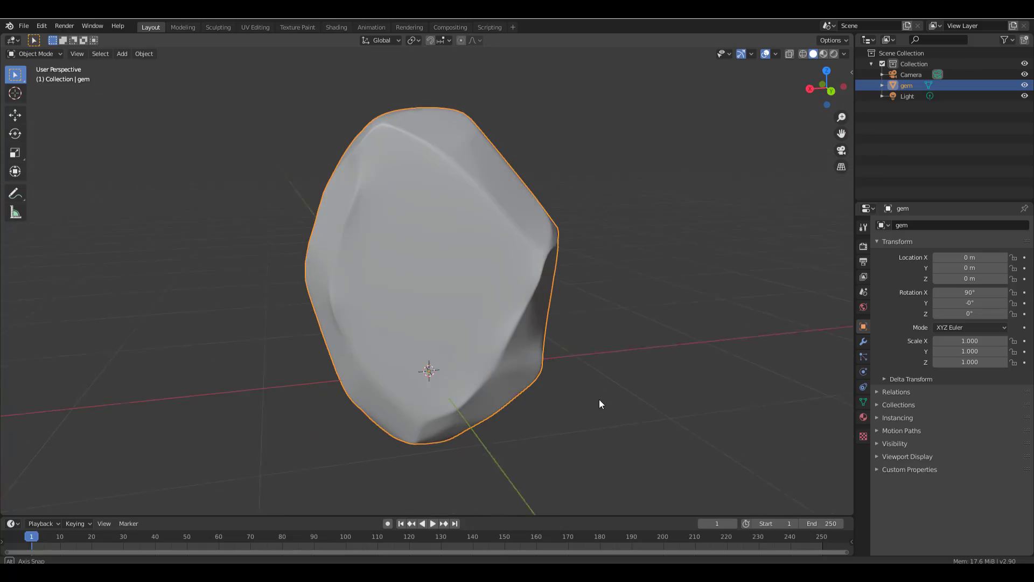
Step: View the gem in wireframe, then return it to solid shading
{"action": "middle_click_drag", "start_coordinate": [598, 400], "coordinate": [597, 397]}
{"action": "key", "text": "shift+z"}
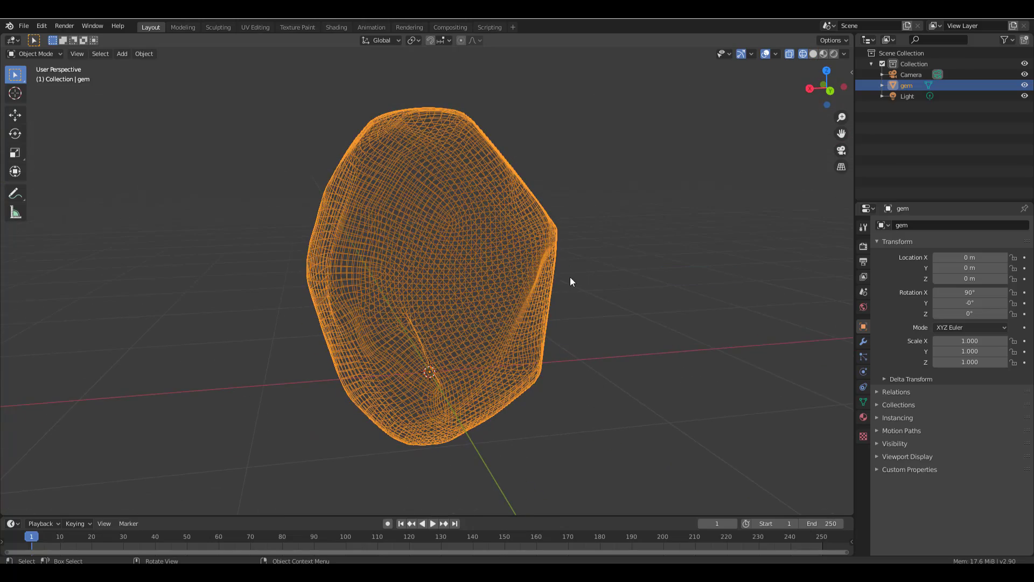
{"action": "mouse_move", "coordinate": [570, 276]}
{"action": "middle_mouse_down"}
{"action": "mouse_move", "coordinate": [625, 407]}
{"action": "mouse_move", "coordinate": [602, 406]}
{"action": "mouse_move", "coordinate": [690, 412]}
{"action": "middle_mouse_up"}
{"action": "key", "text": "z"}
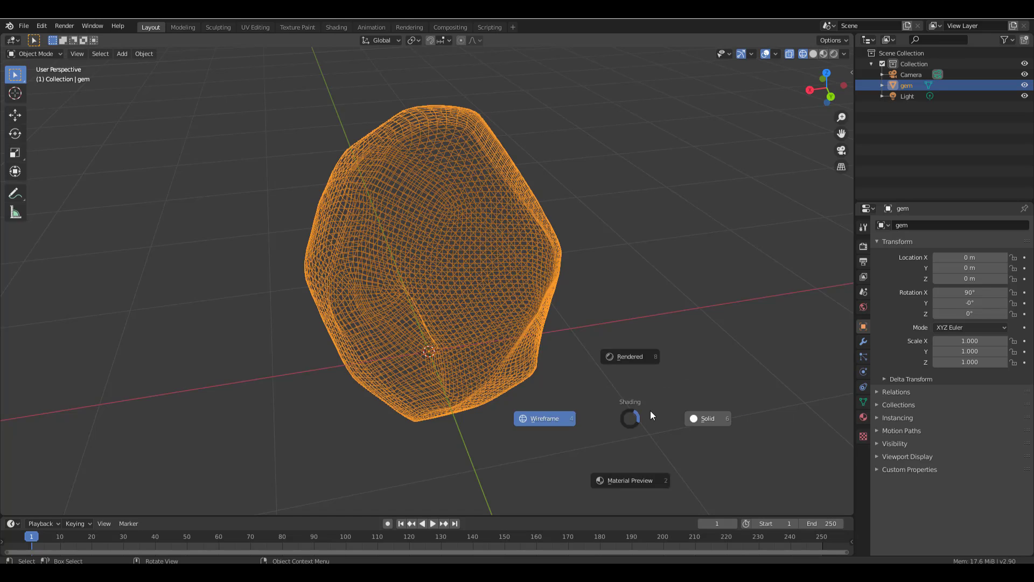
{"action": "left_click", "coordinate": [682, 395]}
Step: Add a Multiresolution modifier to the gem
{"action": "left_click", "coordinate": [863, 341]}
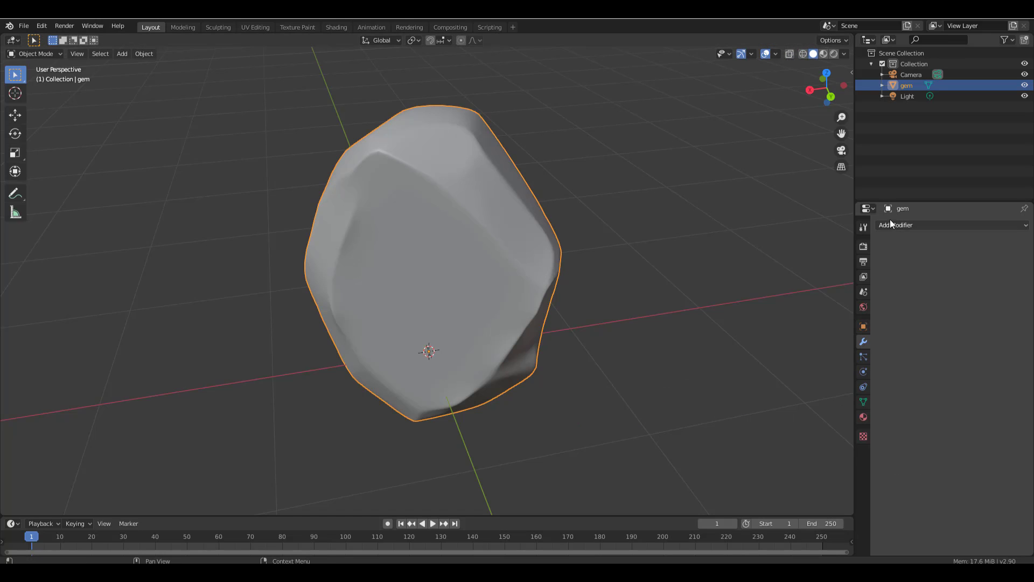
{"action": "left_click", "coordinate": [902, 224]}
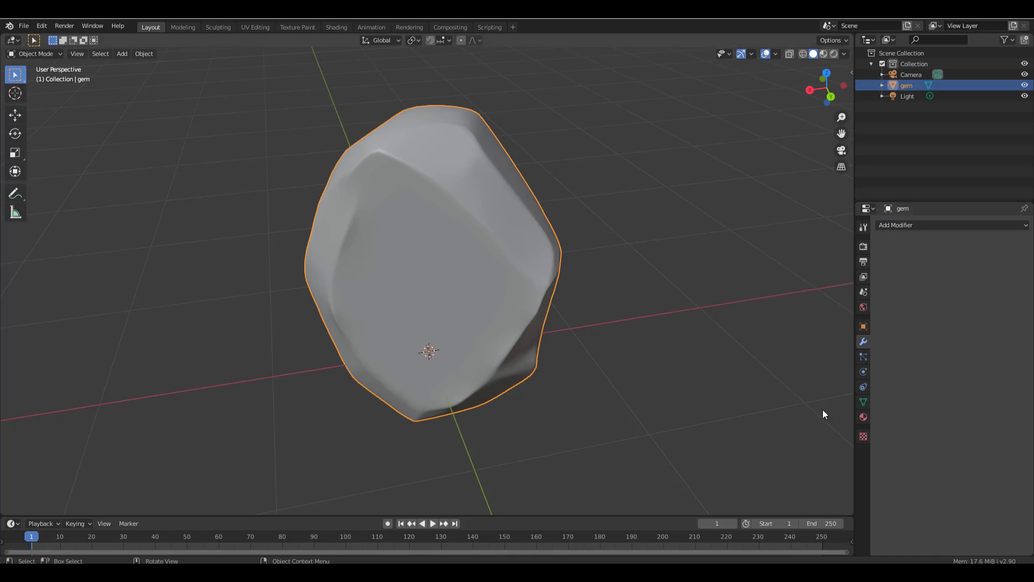
{"action": "left_click", "coordinate": [914, 225]}
{"action": "left_click", "coordinate": [823, 343]}
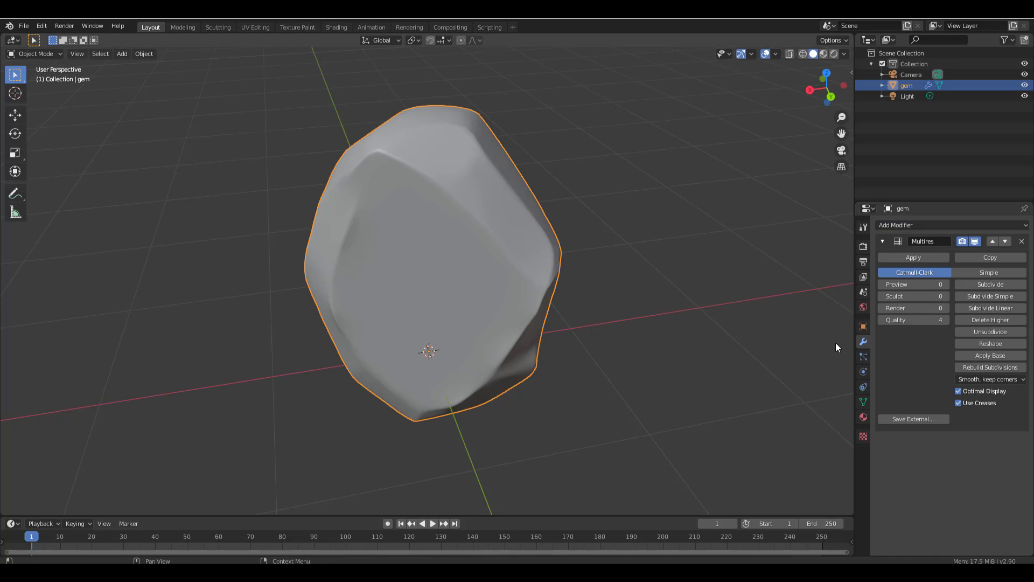
{"action": "middle_click_drag", "start_coordinate": [835, 343], "coordinate": [484, 242]}
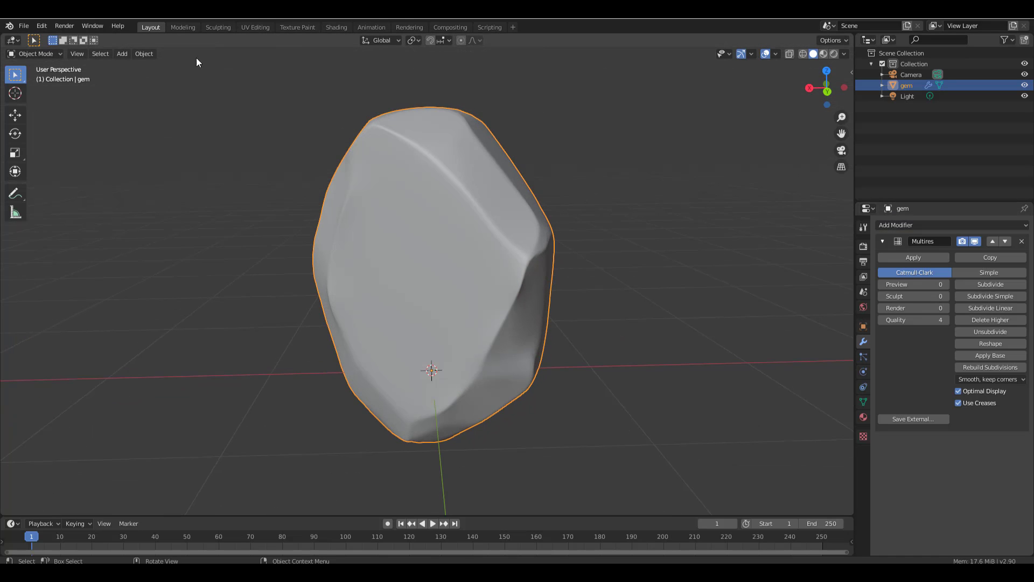
Step: Carve Crease-brush strokes along the gem's left facet edge, top ridge and right ridges
{"action": "left_click", "coordinate": [217, 32]}
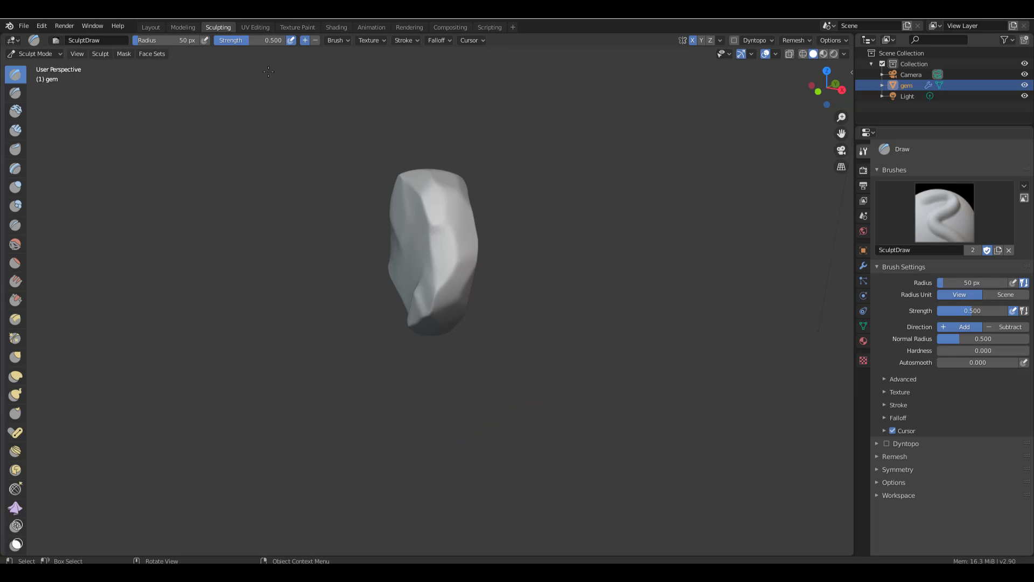
{"action": "middle_click_drag", "start_coordinate": [393, 253], "coordinate": [493, 259]}
{"action": "scroll", "coordinate": [493, 259], "scroll_direction": "up", "scroll_amount": 4}
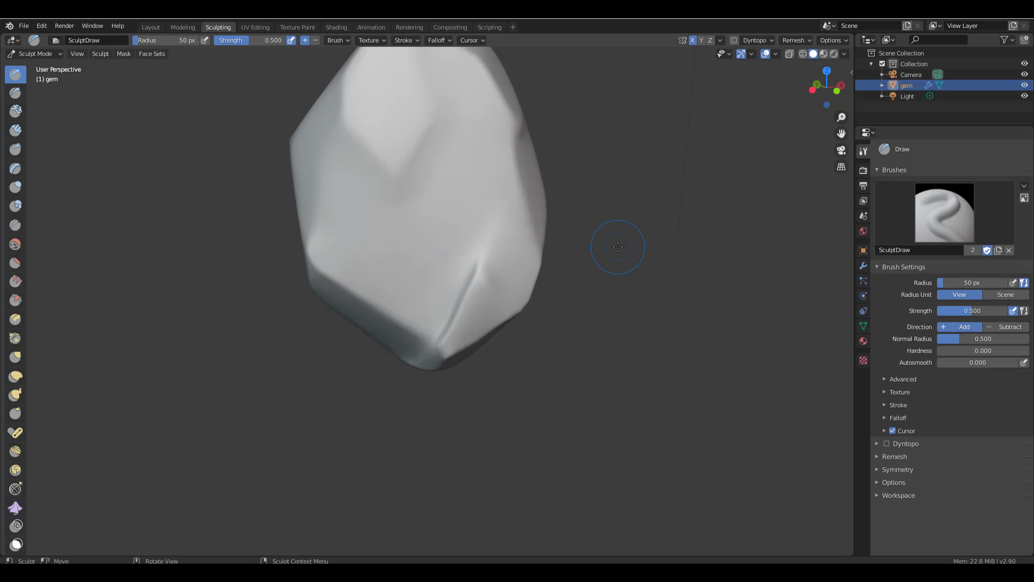
{"action": "middle_click_drag", "start_coordinate": [618, 246], "coordinate": [588, 400], "text": "shift"}
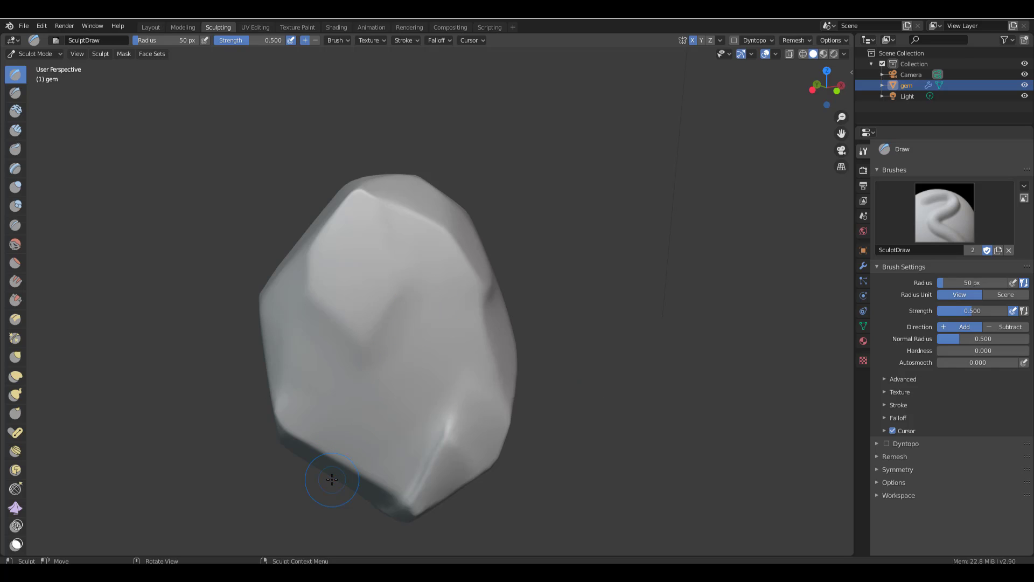
{"action": "left_click", "coordinate": [15, 224]}
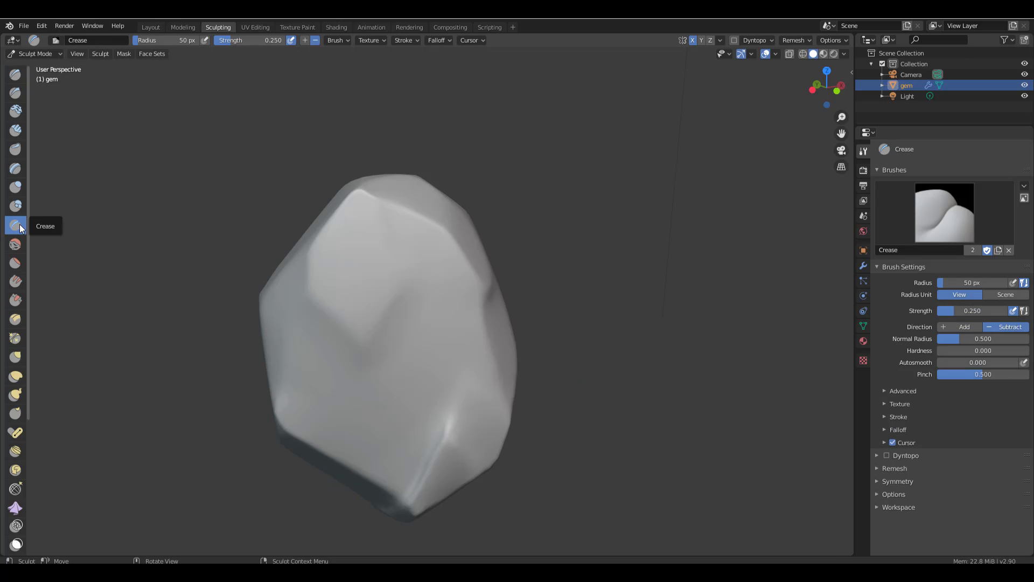
{"action": "mouse_move", "coordinate": [338, 317]}
{"action": "left_mouse_down"}
{"action": "mouse_move", "coordinate": [324, 307]}
{"action": "mouse_move", "coordinate": [344, 331]}
{"action": "left_mouse_up"}
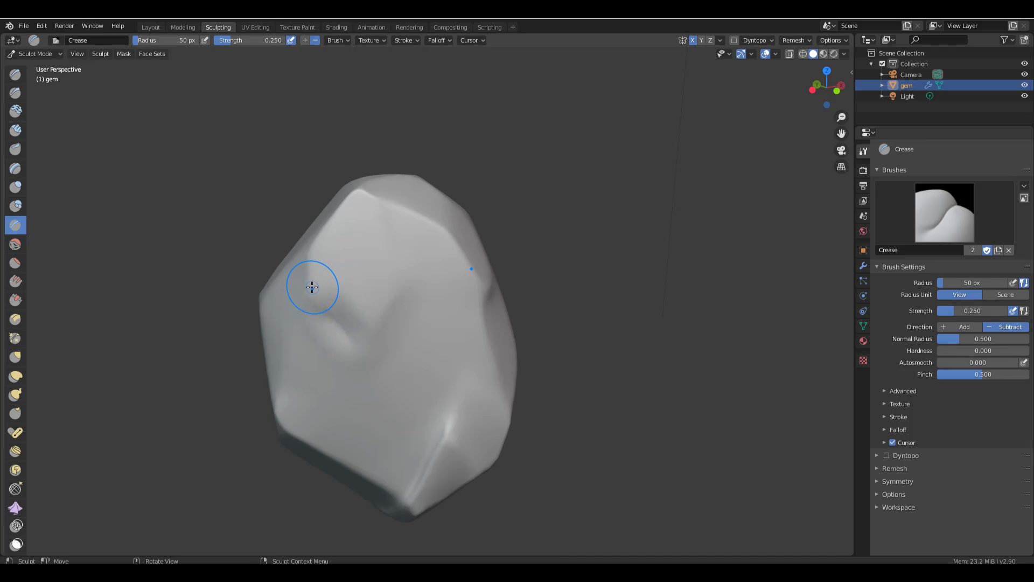
{"action": "mouse_move", "coordinate": [311, 286]}
{"action": "left_mouse_down", "text": "ctrl"}
{"action": "mouse_move", "coordinate": [309, 253]}
{"action": "mouse_move", "coordinate": [349, 201]}
{"action": "mouse_move", "coordinate": [395, 168]}
{"action": "left_mouse_up", "text": "ctrl"}
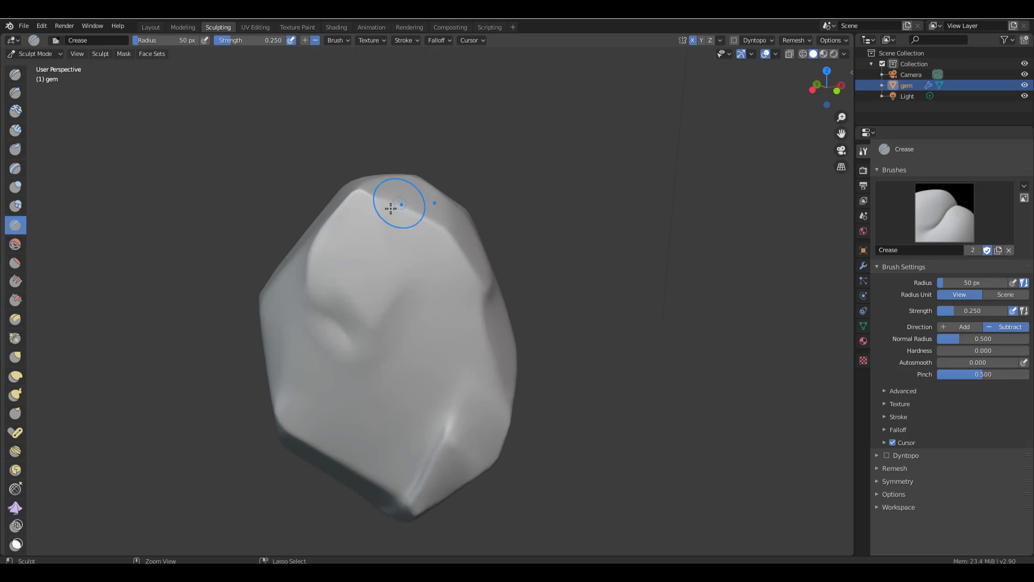
{"action": "mouse_move", "coordinate": [392, 220]}
{"action": "left_mouse_down", "text": "ctrl"}
{"action": "mouse_move", "coordinate": [380, 199]}
{"action": "mouse_move", "coordinate": [461, 261]}
{"action": "mouse_move", "coordinate": [482, 296]}
{"action": "left_mouse_up", "text": "ctrl"}
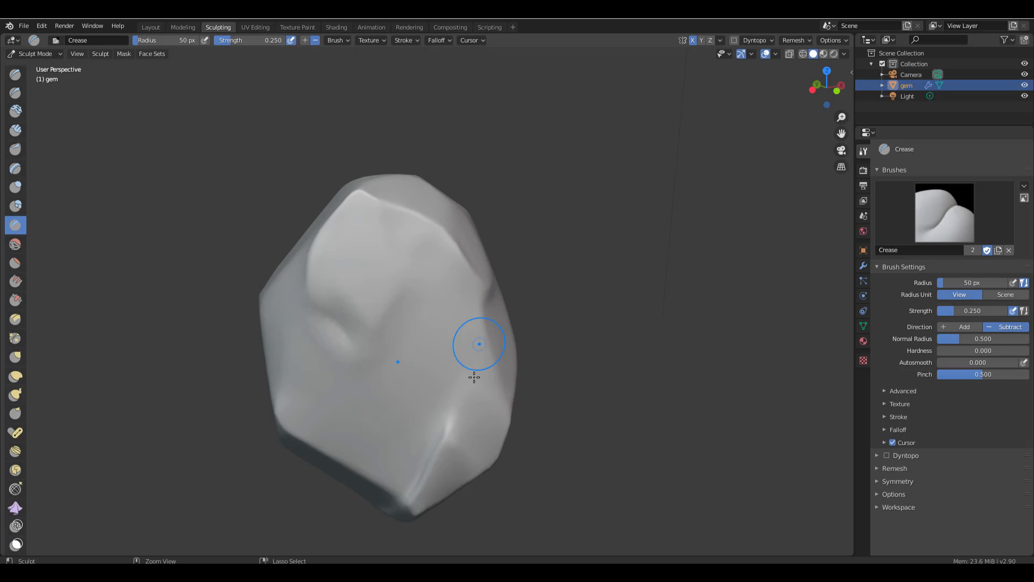
{"action": "left_click_drag", "start_coordinate": [472, 379], "coordinate": [413, 495], "text": "ctrl"}
Step: Set the gem's Multires subdivision type to Simple
{"action": "middle_click_drag", "start_coordinate": [459, 423], "coordinate": [730, 469]}
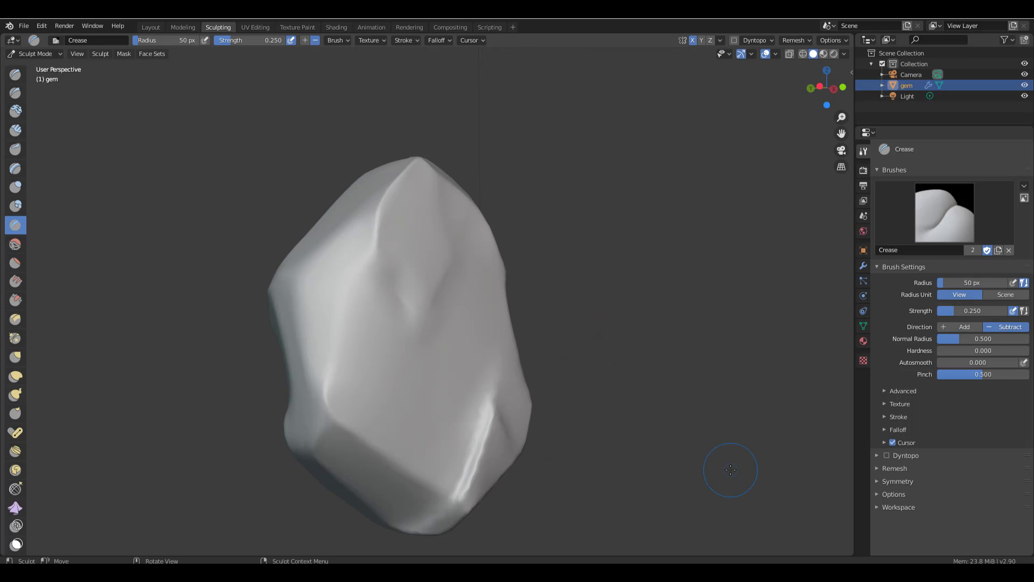
{"action": "left_click", "coordinate": [864, 266]}
{"action": "left_click", "coordinate": [991, 199]}
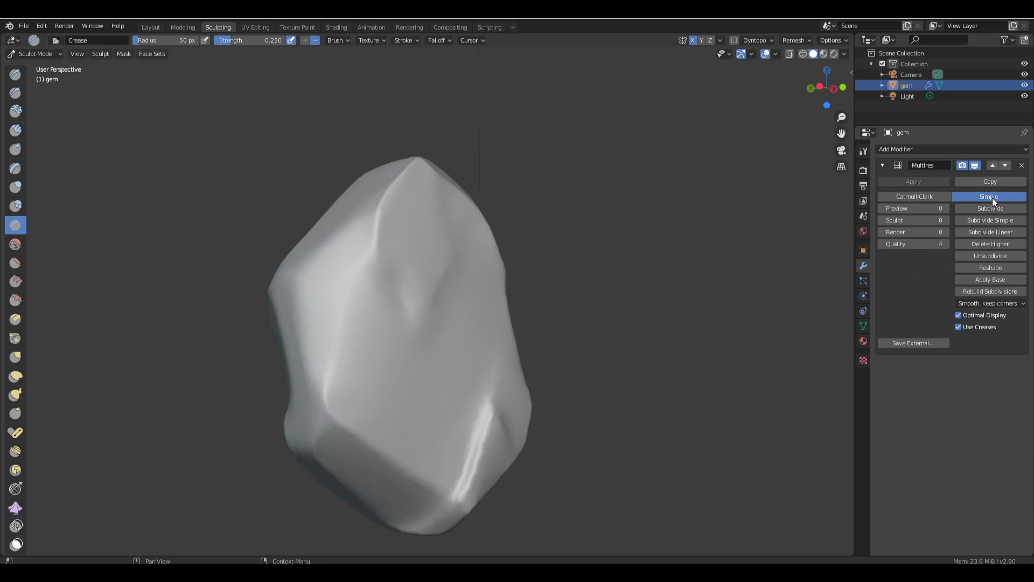
Step: Subdivide the gem's Multires to level 4 with Ctrl+4 and overlay its wireframe
{"action": "key", "text": "ctrl+4"}
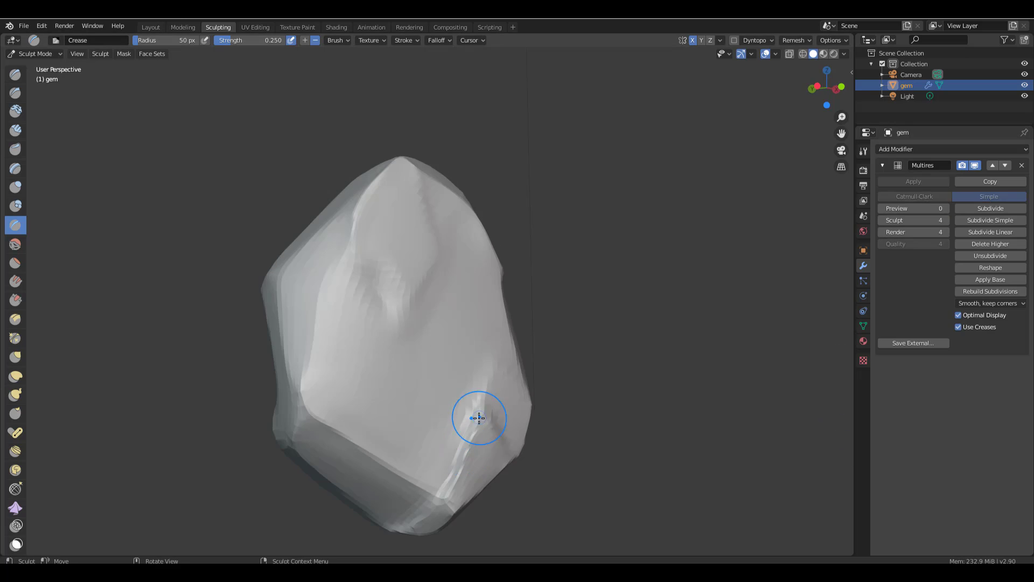
{"action": "mouse_move", "coordinate": [474, 438]}
{"action": "middle_mouse_down"}
{"action": "mouse_move", "coordinate": [444, 451]}
{"action": "mouse_move", "coordinate": [487, 145]}
{"action": "mouse_move", "coordinate": [644, 228]}
{"action": "middle_mouse_up"}
{"action": "left_click", "coordinate": [775, 53]}
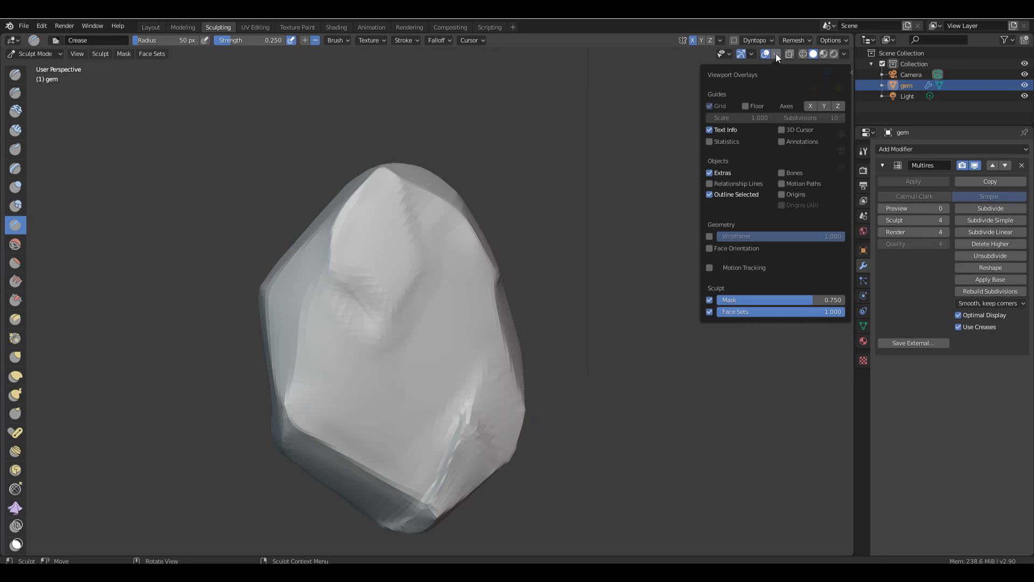
{"action": "left_click", "coordinate": [710, 236]}
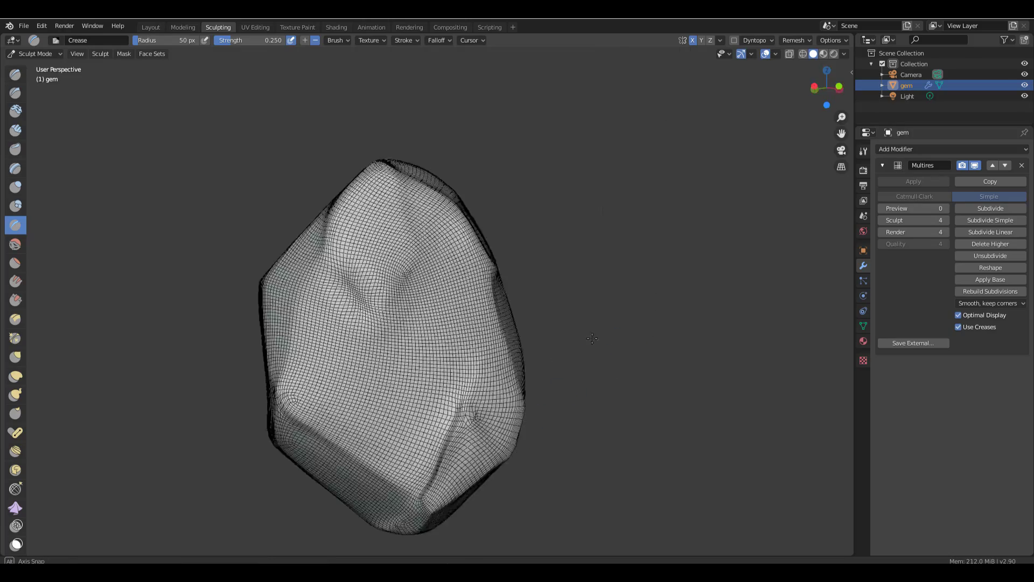
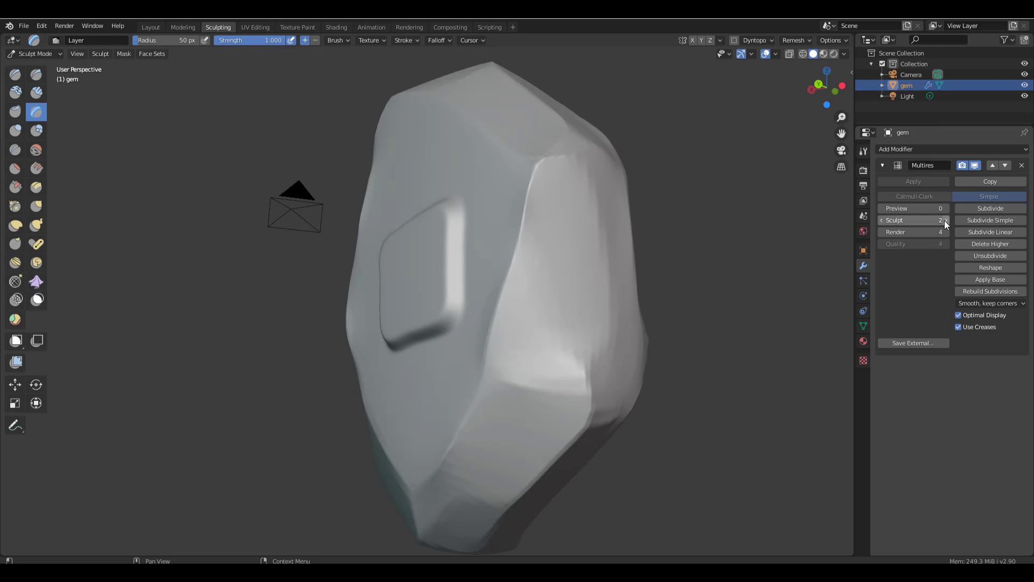
Step: Raise the gem's Multires sculpt level to 3, then view the wrinkled cube from near the front
{"action": "left_click", "coordinate": [945, 221]}
{"action": "middle_click_drag", "start_coordinate": [583, 305], "coordinate": [578, 349]}
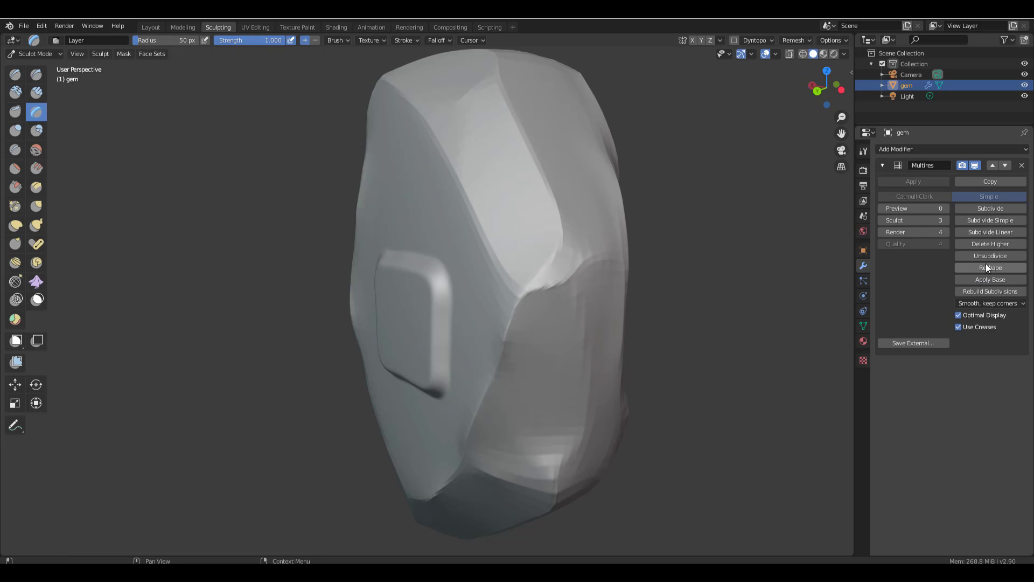
{"action": "middle_click_drag", "start_coordinate": [725, 323], "coordinate": [627, 301]}
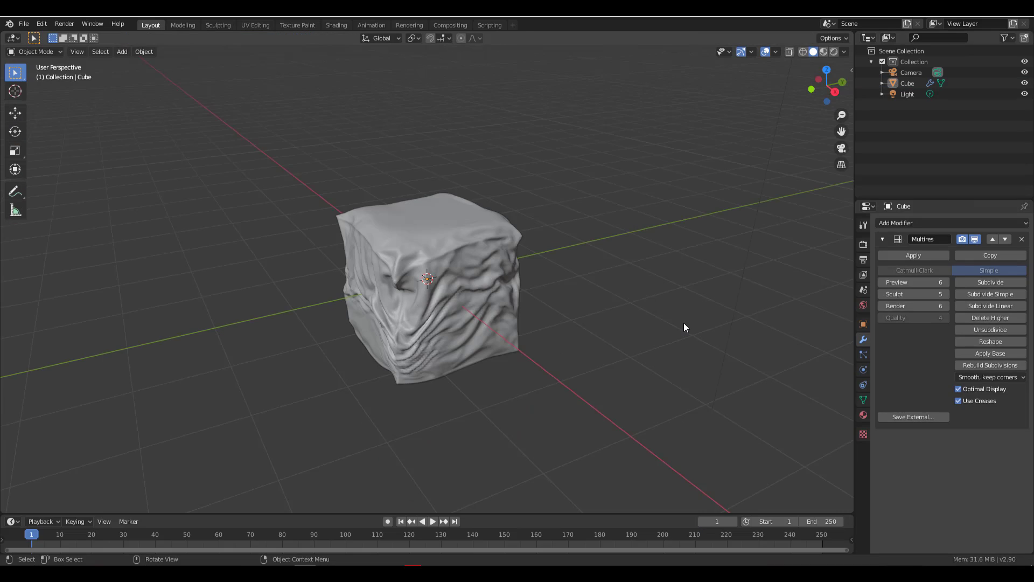
{"action": "middle_click_drag", "start_coordinate": [684, 328], "coordinate": [649, 298]}
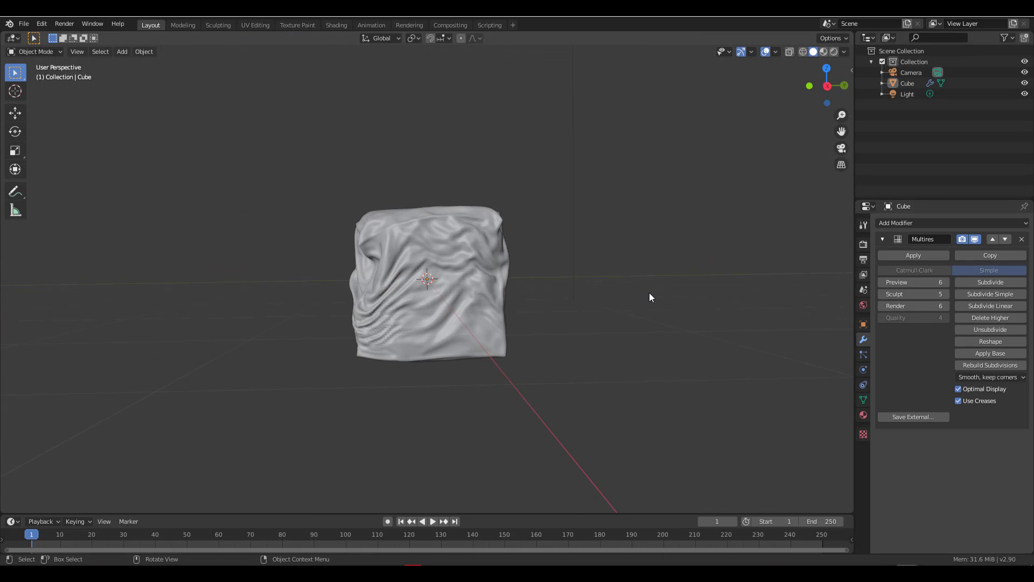
Step: Lower the wrinkled cube's Multires preview level down to 1
{"action": "middle_click_drag", "start_coordinate": [610, 281], "coordinate": [685, 290]}
{"action": "scroll", "coordinate": [568, 259], "scroll_direction": "up", "scroll_amount": 4}
{"action": "scroll", "coordinate": [567, 259], "scroll_direction": "down", "scroll_amount": 1}
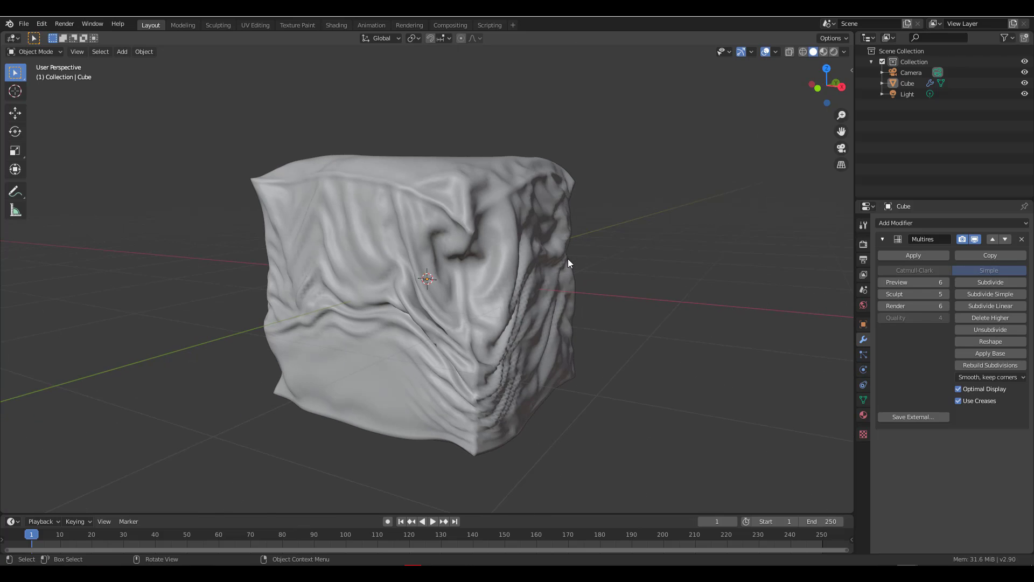
{"action": "middle_click_drag", "start_coordinate": [567, 259], "coordinate": [554, 265]}
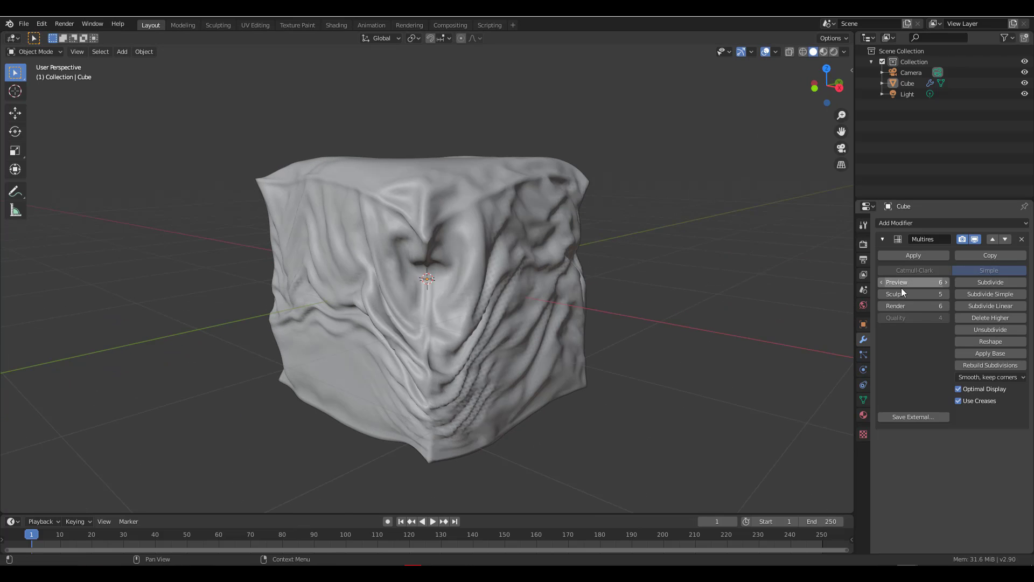
{"action": "left_click", "coordinate": [882, 283]}
{"action": "left_click", "coordinate": [883, 284]}
{"action": "left_click", "coordinate": [883, 284]}
{"action": "left_click", "coordinate": [883, 284]}
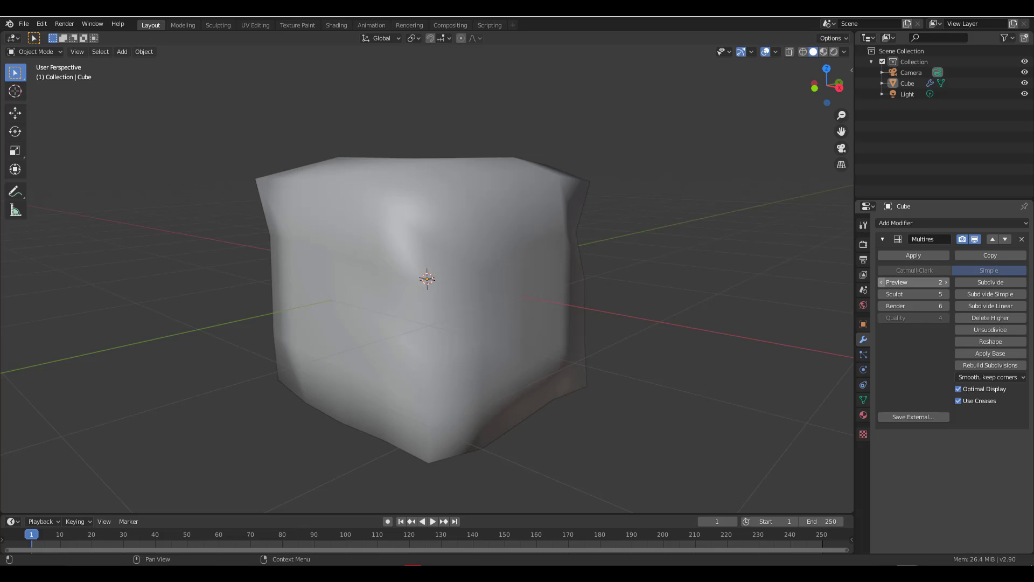
{"action": "left_click", "coordinate": [881, 283]}
{"action": "mouse_move", "coordinate": [495, 224]}
{"action": "middle_mouse_down"}
{"action": "mouse_move", "coordinate": [355, 273]}
{"action": "mouse_move", "coordinate": [513, 231]}
{"action": "middle_mouse_up"}
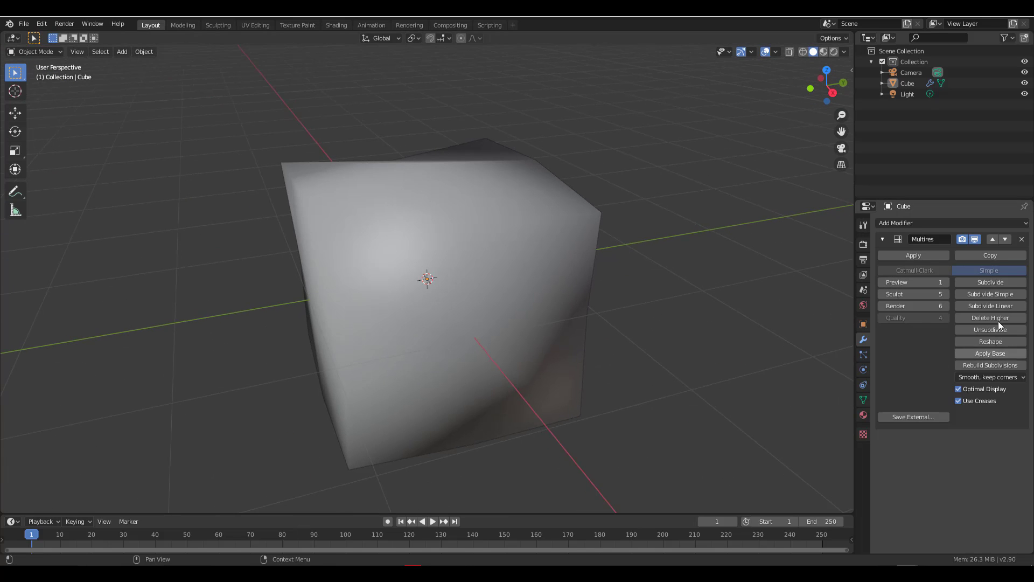
Step: Set the Multires sculpt level to 0 and bring the preview level back to 6
{"action": "double_click", "coordinate": [913, 294]}
{"action": "type", "text": "0"}
{"action": "key", "text": "Return"}
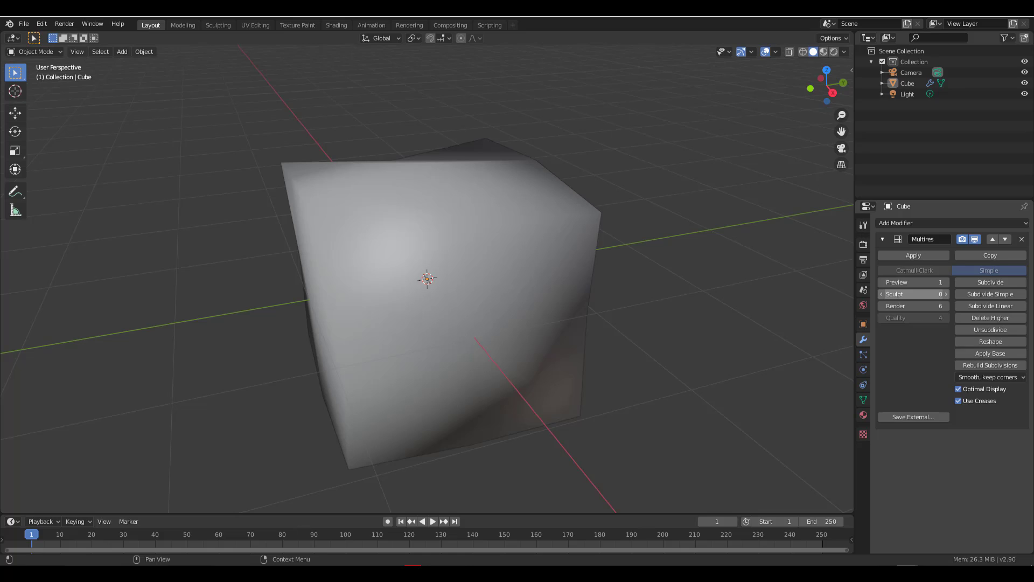
{"action": "double_click", "coordinate": [909, 282]}
{"action": "type", "text": "5"}
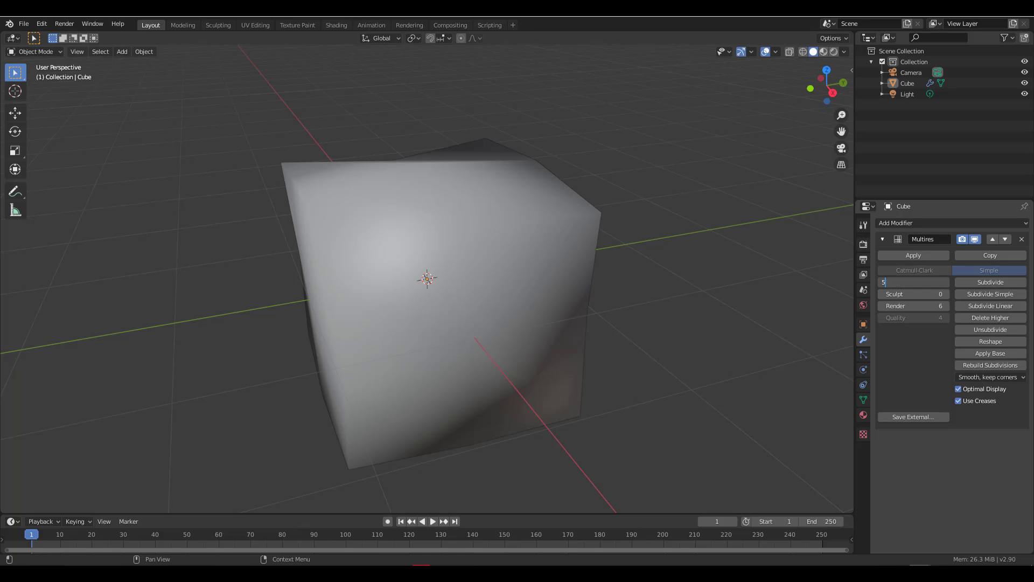
{"action": "key", "text": "Return"}
{"action": "left_click", "coordinate": [946, 282]}
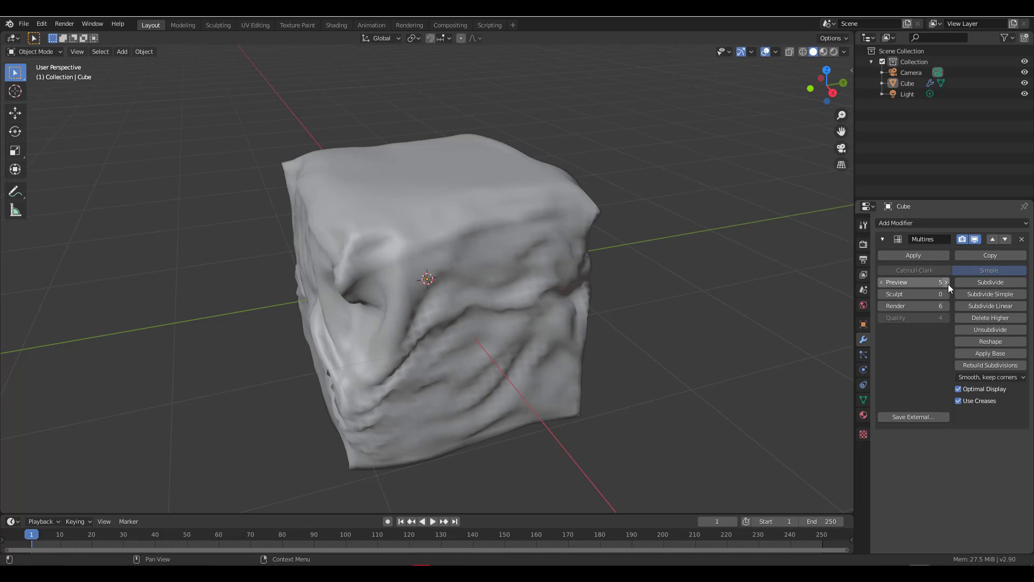
{"action": "middle_click_drag", "start_coordinate": [415, 272], "coordinate": [550, 250]}
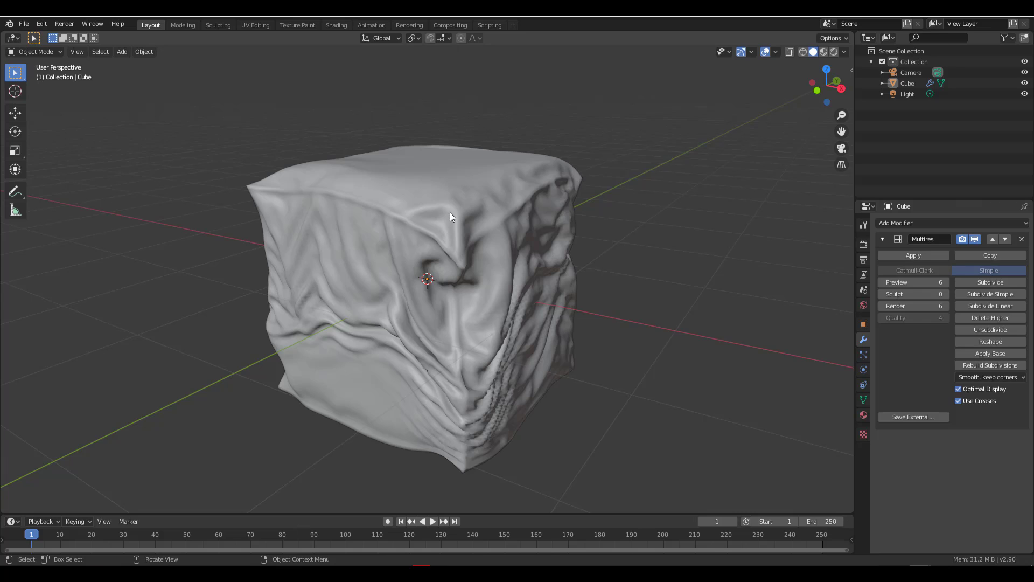
{"action": "scroll", "coordinate": [450, 213], "scroll_direction": "down", "scroll_amount": 3}
Step: Zoom in on the wrinkled cube and show the World settings with Background strength 1.000
{"action": "scroll", "coordinate": [450, 212], "scroll_direction": "up", "scroll_amount": 3}
{"action": "scroll", "coordinate": [450, 212], "scroll_direction": "up", "scroll_amount": 1}
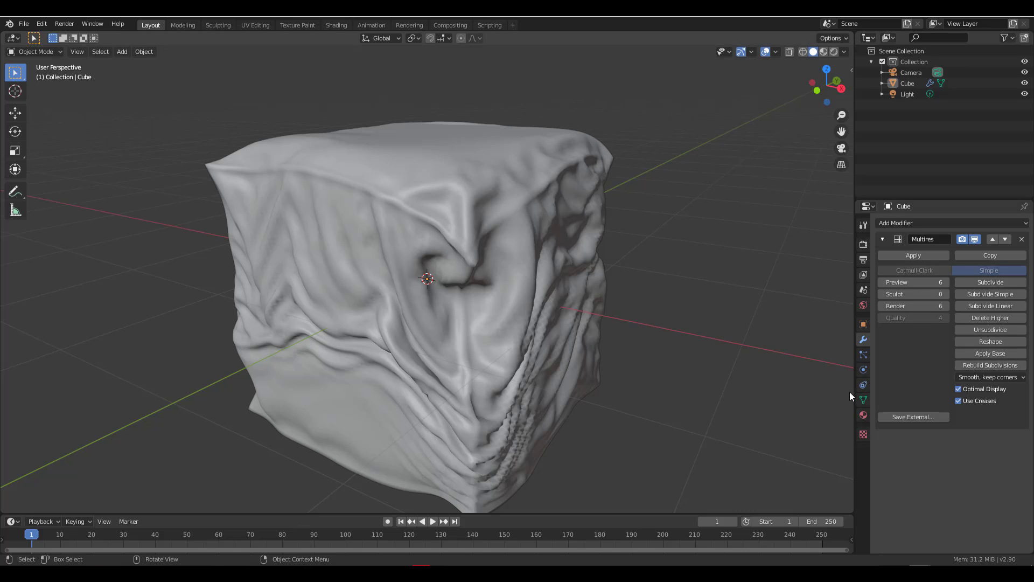
{"action": "left_click", "coordinate": [863, 306]}
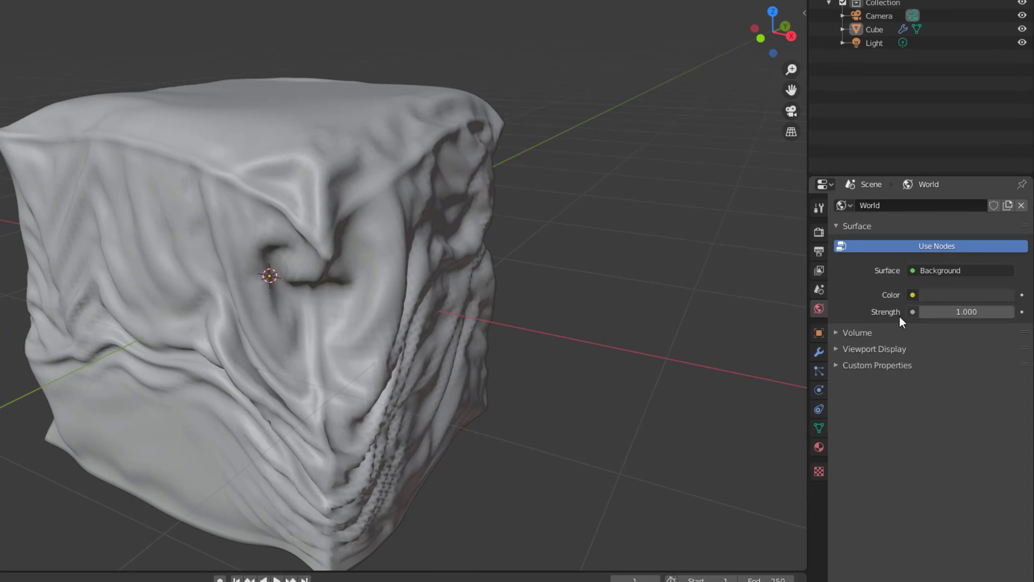
Step: Expand the World's Volume panel, which has no volume assigned
{"action": "left_click", "coordinate": [867, 326]}
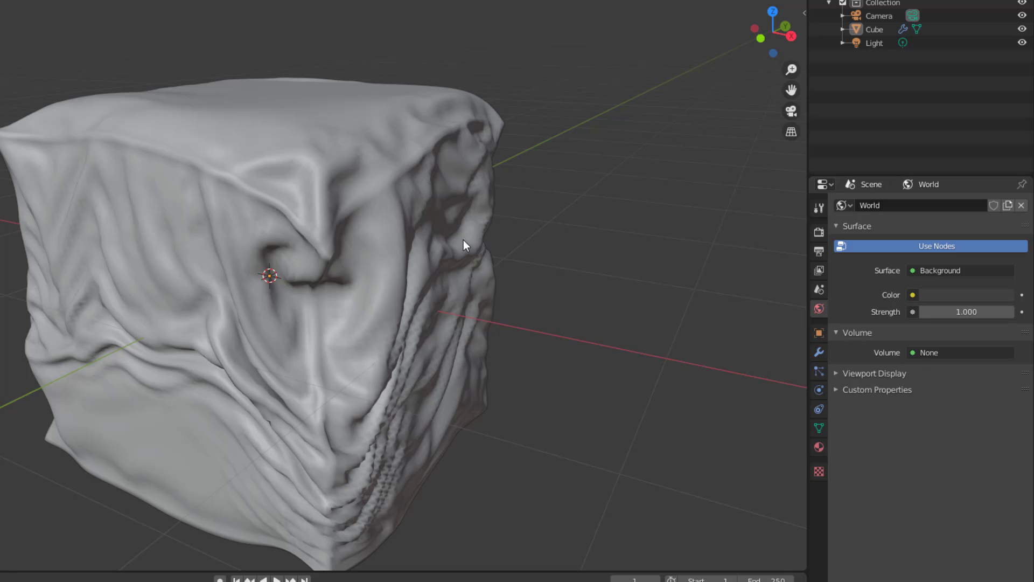
{"action": "middle_click_drag", "start_coordinate": [592, 243], "coordinate": [613, 253]}
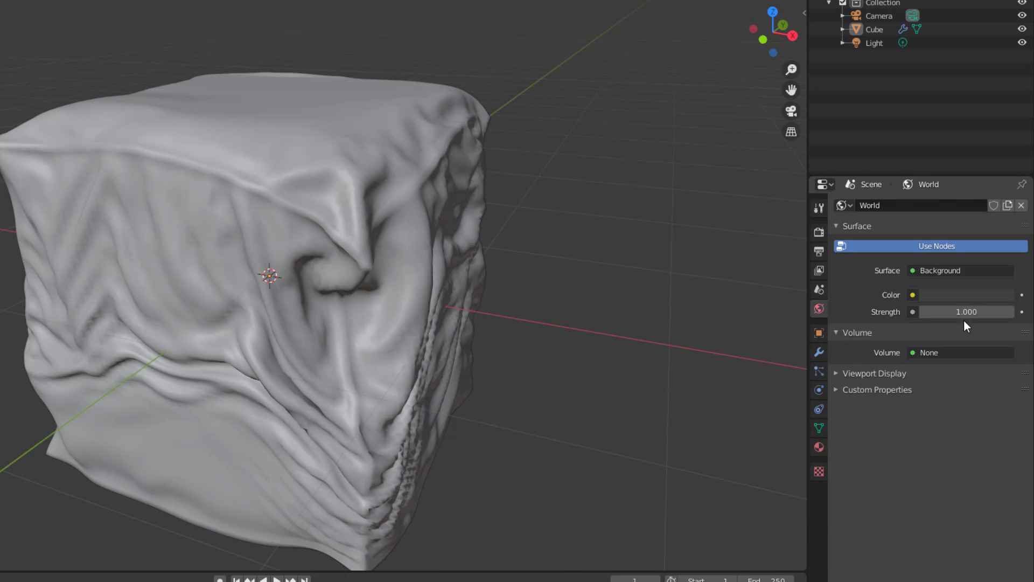
Step: Browse the cube's Principled BSDF material settings and expand its Volume panel
{"action": "left_click", "coordinate": [820, 445]}
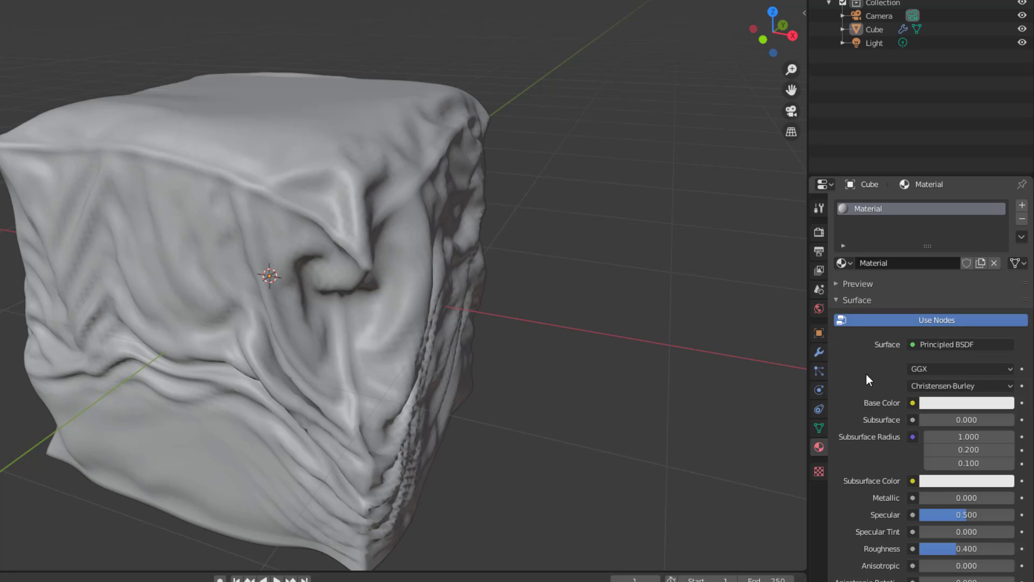
{"action": "scroll", "coordinate": [866, 374], "scroll_direction": "down", "scroll_amount": 10}
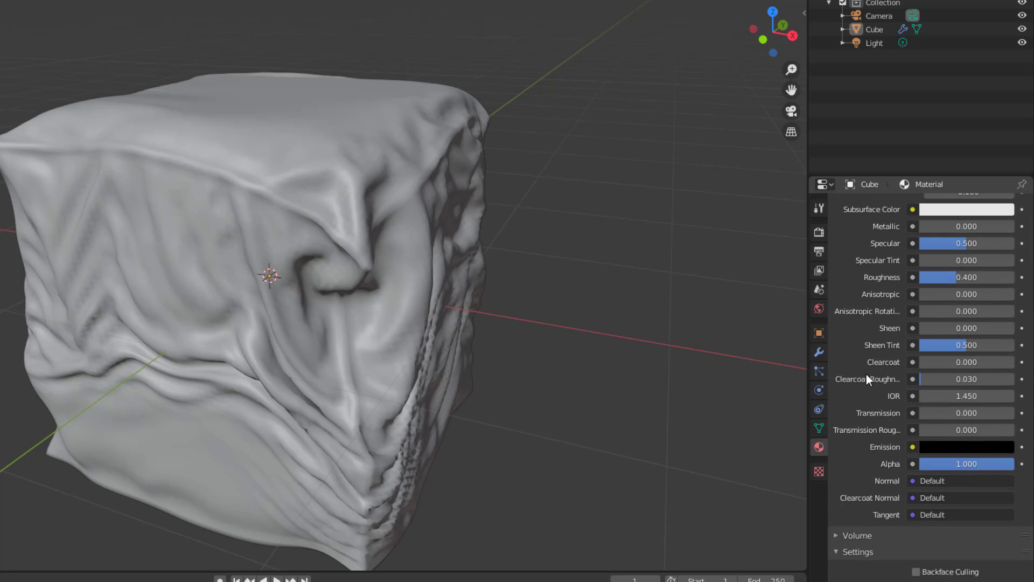
{"action": "scroll", "coordinate": [865, 374], "scroll_direction": "up", "scroll_amount": 5}
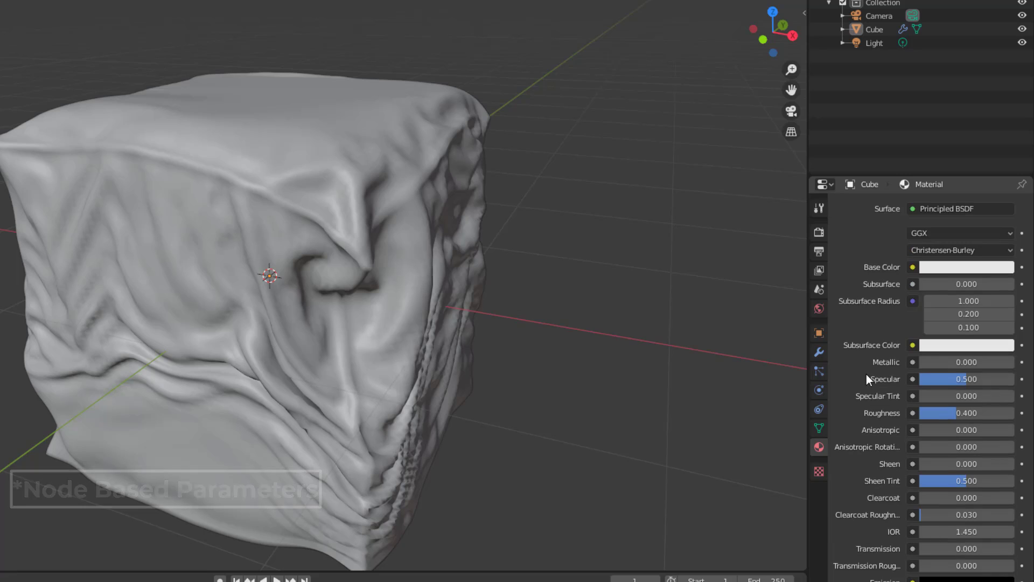
{"action": "scroll", "coordinate": [873, 363], "scroll_direction": "up", "scroll_amount": 4}
{"action": "scroll", "coordinate": [873, 364], "scroll_direction": "down", "scroll_amount": 9}
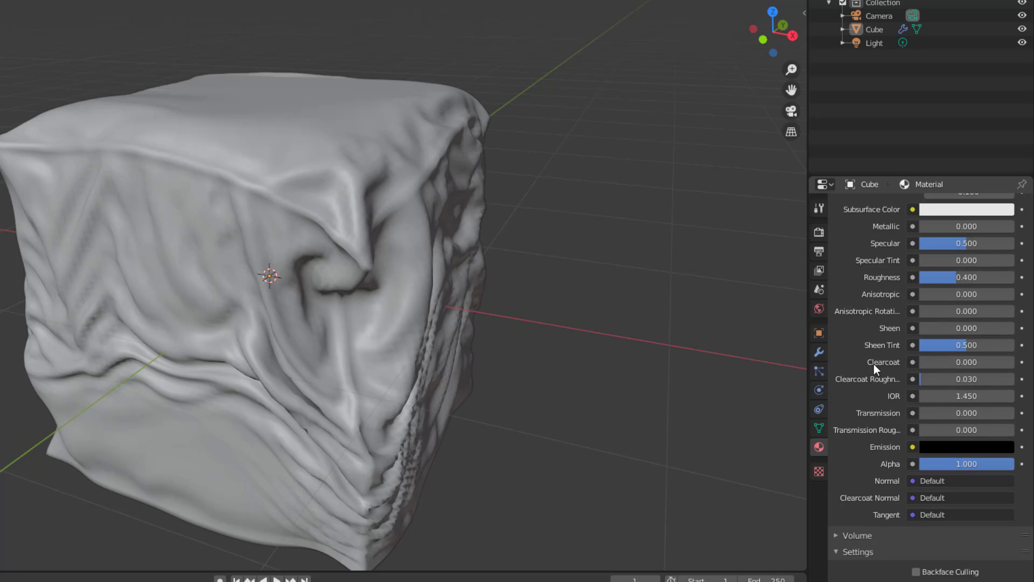
{"action": "scroll", "coordinate": [873, 364], "scroll_direction": "down", "scroll_amount": 4}
{"action": "left_click", "coordinate": [845, 425]}
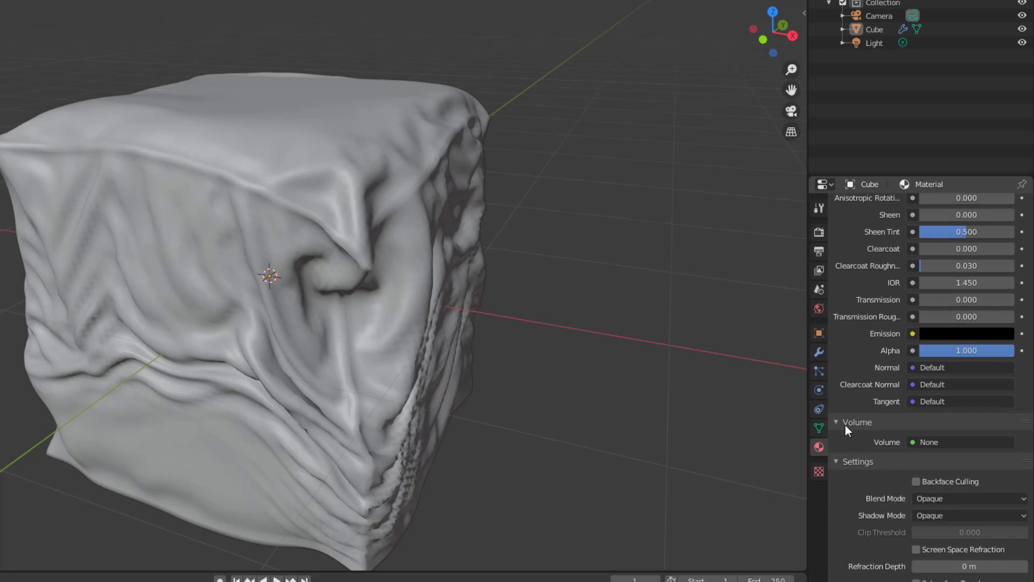
{"action": "scroll", "coordinate": [833, 345], "scroll_direction": "up", "scroll_amount": 11}
{"action": "scroll", "coordinate": [858, 335], "scroll_direction": "up", "scroll_amount": 2}
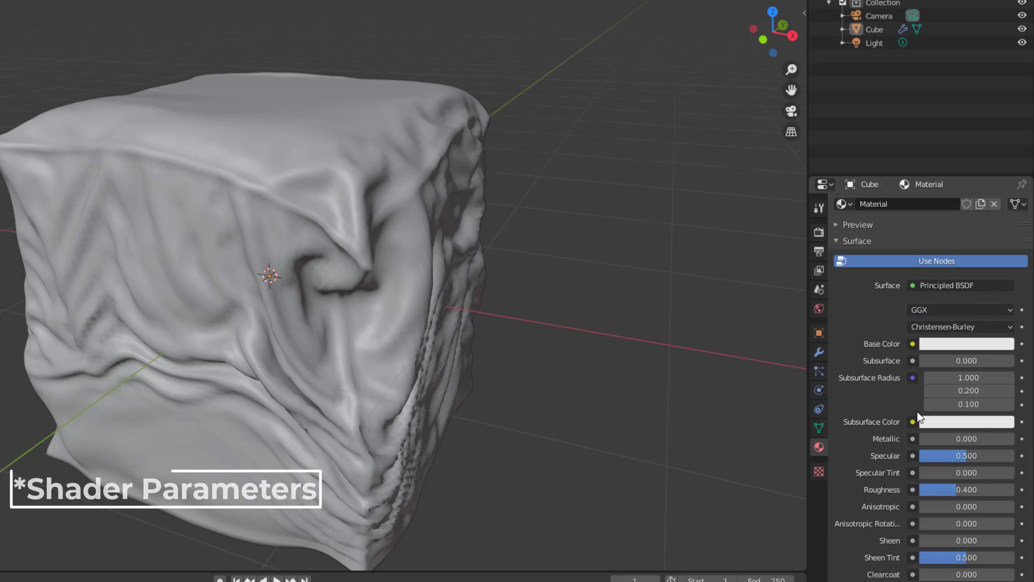
{"action": "scroll", "coordinate": [901, 391], "scroll_direction": "down", "scroll_amount": 3}
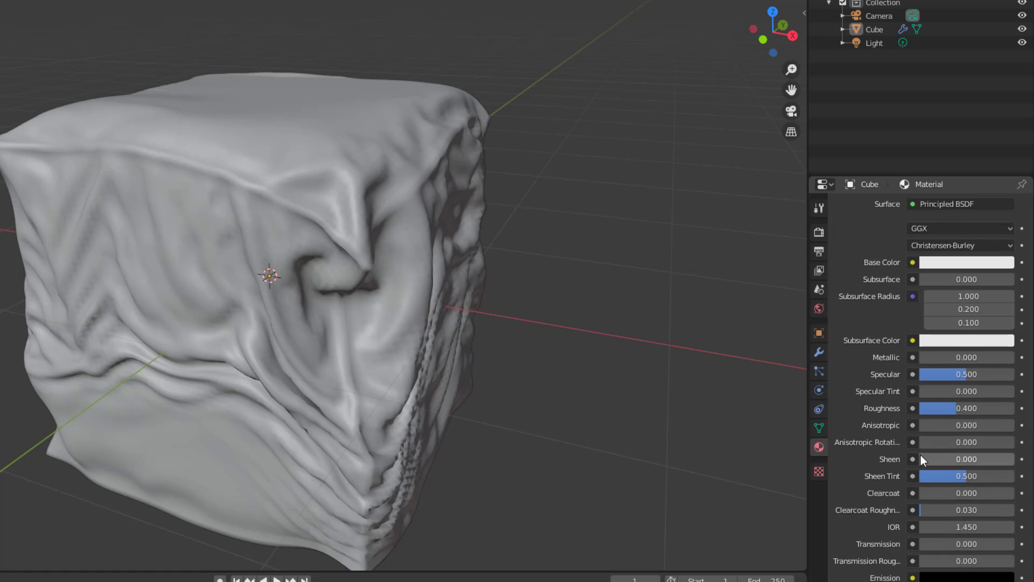
{"action": "scroll", "coordinate": [920, 455], "scroll_direction": "down", "scroll_amount": 8}
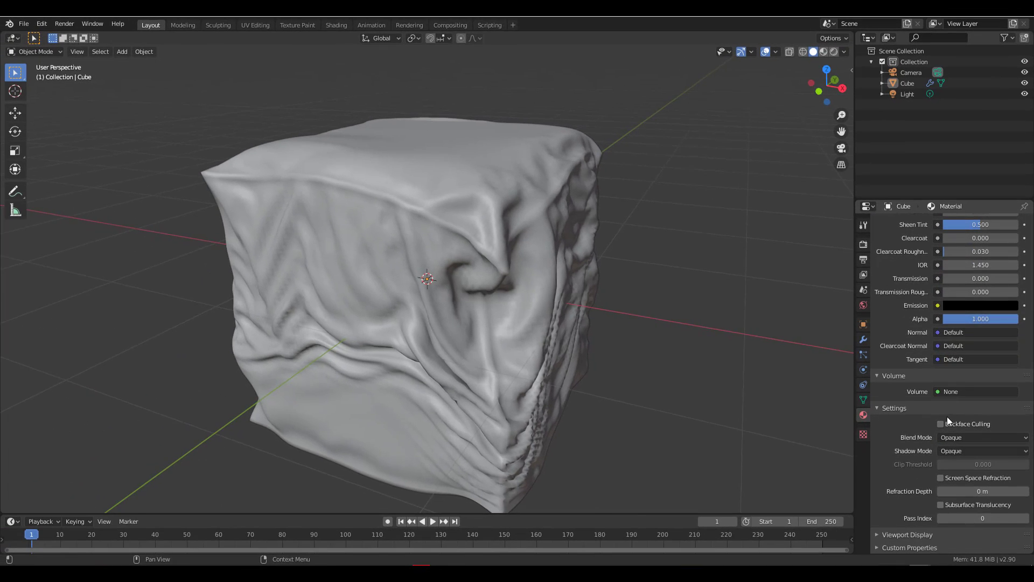
{"action": "scroll", "coordinate": [615, 218], "scroll_direction": "down", "scroll_amount": 4}
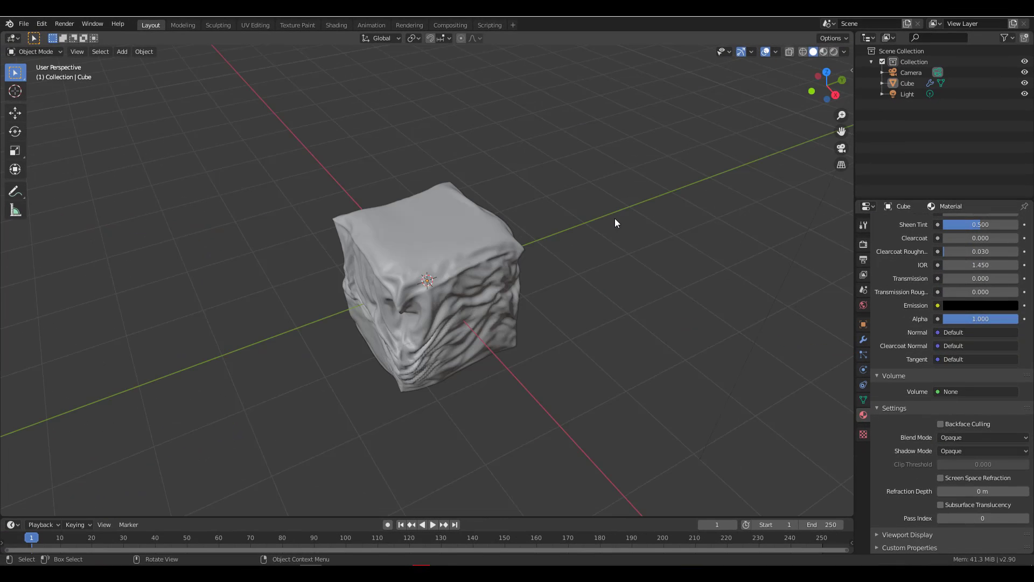
Step: Select the wrinkled cube and start moving it
{"action": "middle_click_drag", "start_coordinate": [629, 235], "coordinate": [602, 214]}
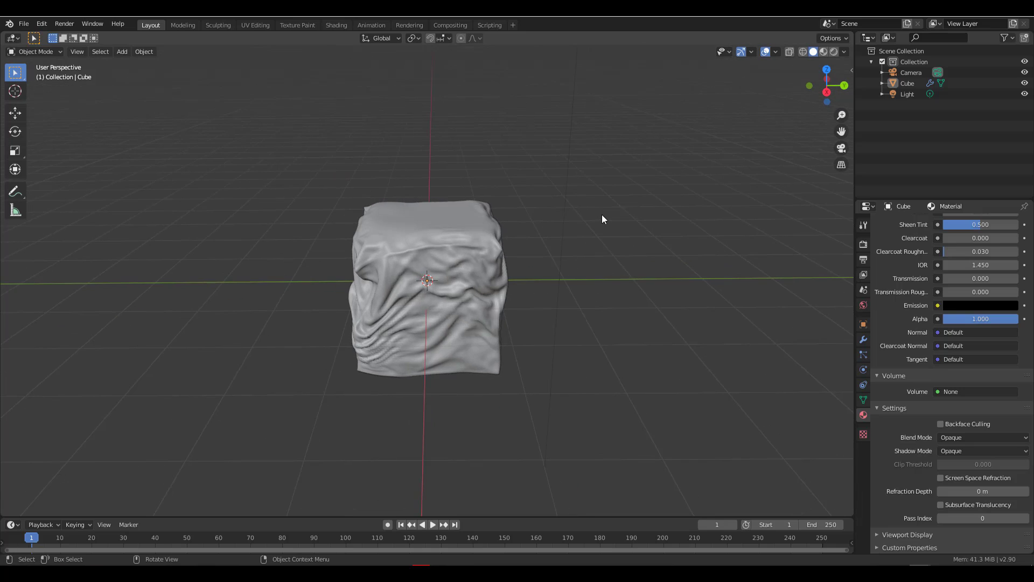
{"action": "left_click", "coordinate": [485, 245]}
{"action": "middle_click_drag", "start_coordinate": [492, 248], "coordinate": [535, 258]}
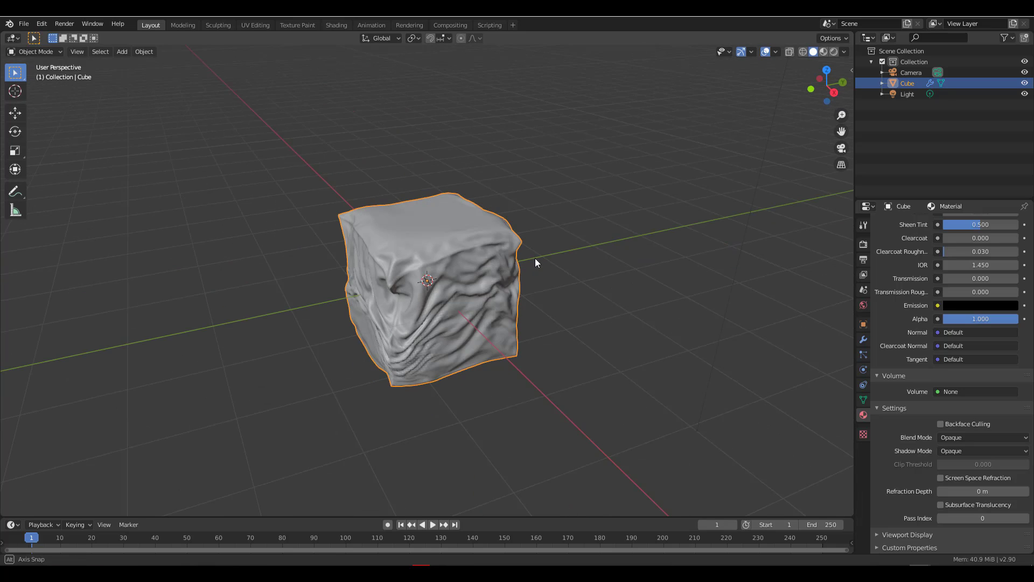
{"action": "left_click", "coordinate": [12, 120]}
Step: Slide the wrinkled cube to the right and add a new cube at the scene centre
{"action": "left_click_drag", "start_coordinate": [468, 271], "coordinate": [807, 216]}
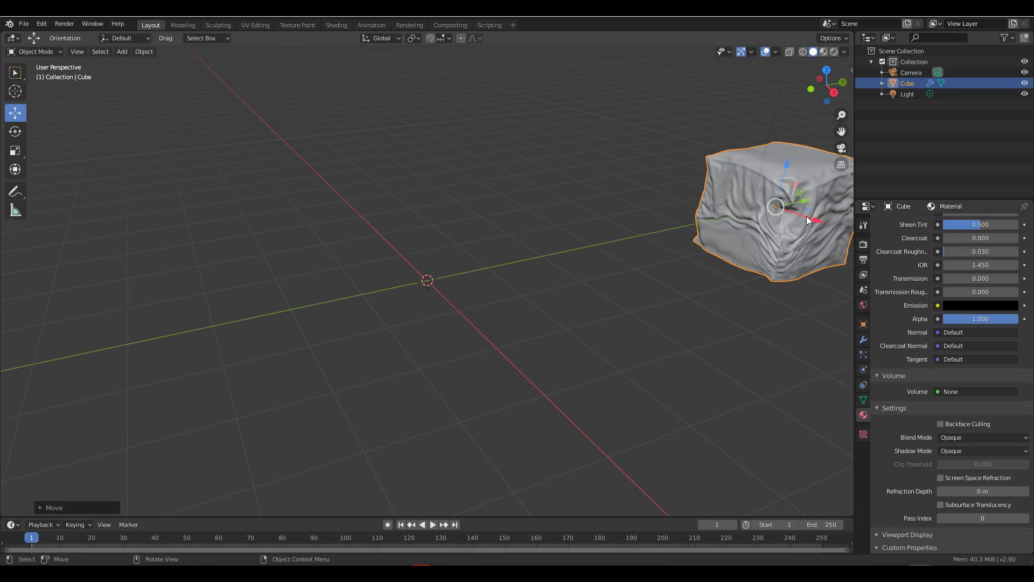
{"action": "left_click", "coordinate": [244, 199]}
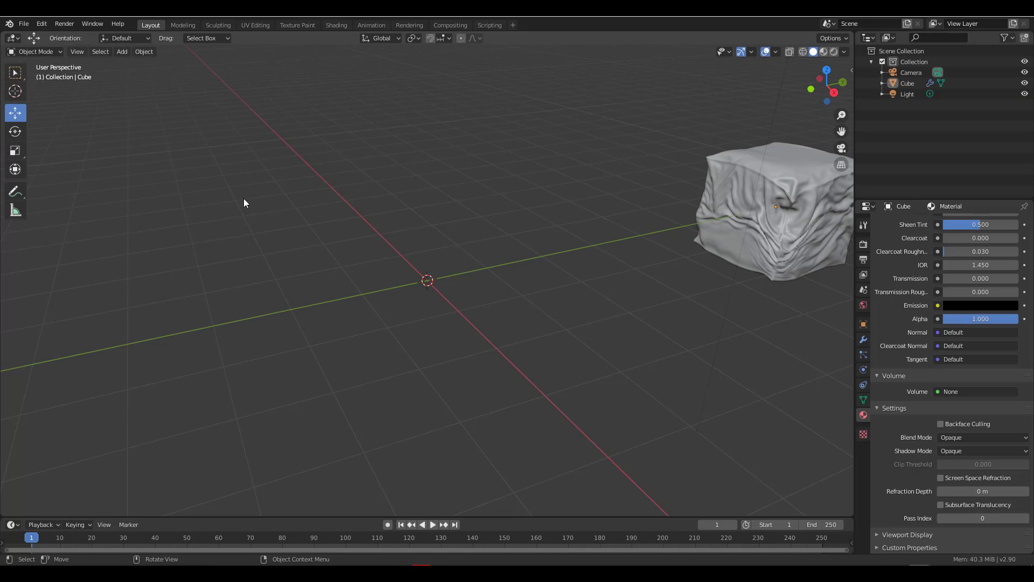
{"action": "key", "text": "shift+a"}
{"action": "left_click", "coordinate": [296, 209]}
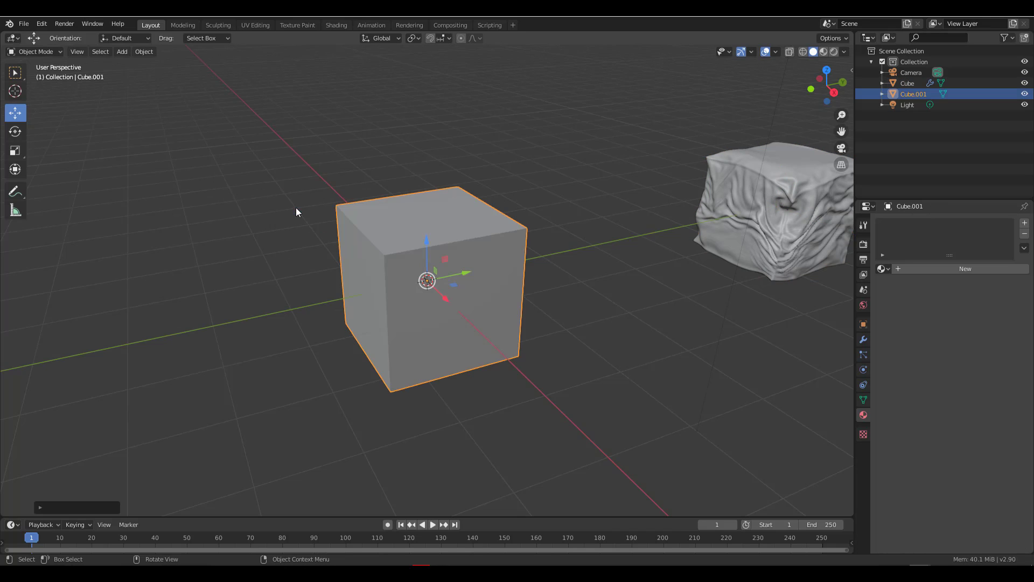
{"action": "mouse_move", "coordinate": [518, 260]}
{"action": "middle_mouse_down"}
{"action": "mouse_move", "coordinate": [487, 257]}
{"action": "mouse_move", "coordinate": [514, 271]}
{"action": "middle_mouse_up"}
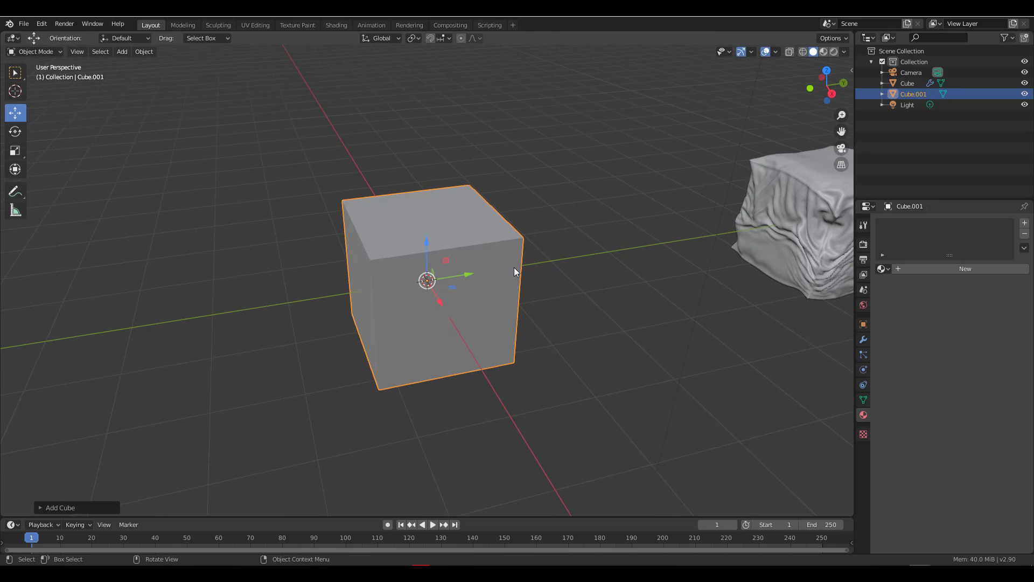
Step: In Edit Mode, add two vertical loop cuts and one horizontal loop cut to the new cube
{"action": "key", "text": "Tab"}
{"action": "middle_click_drag", "start_coordinate": [397, 273], "coordinate": [437, 283]}
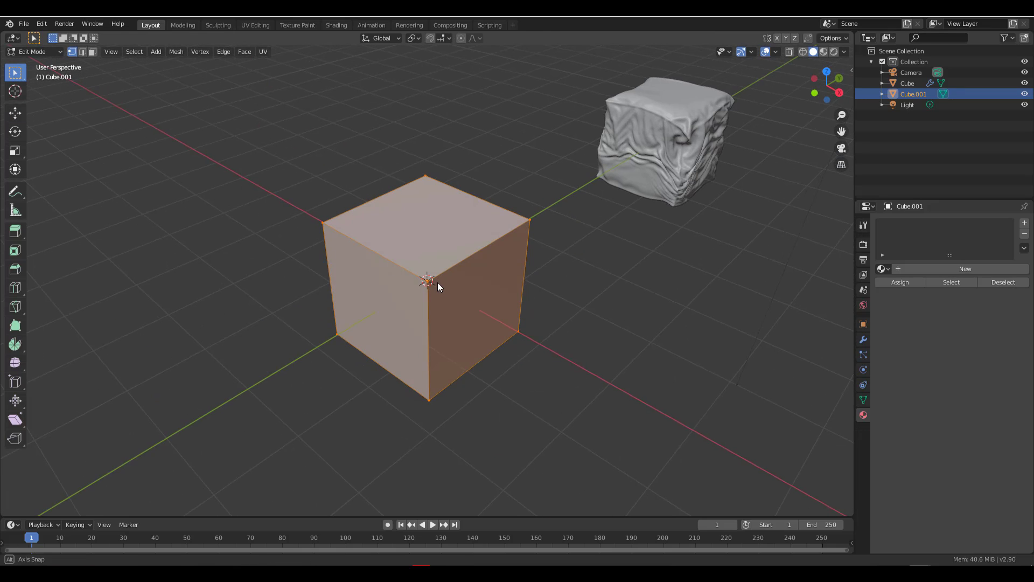
{"action": "left_click", "coordinate": [15, 289]}
{"action": "left_click", "coordinate": [380, 290]}
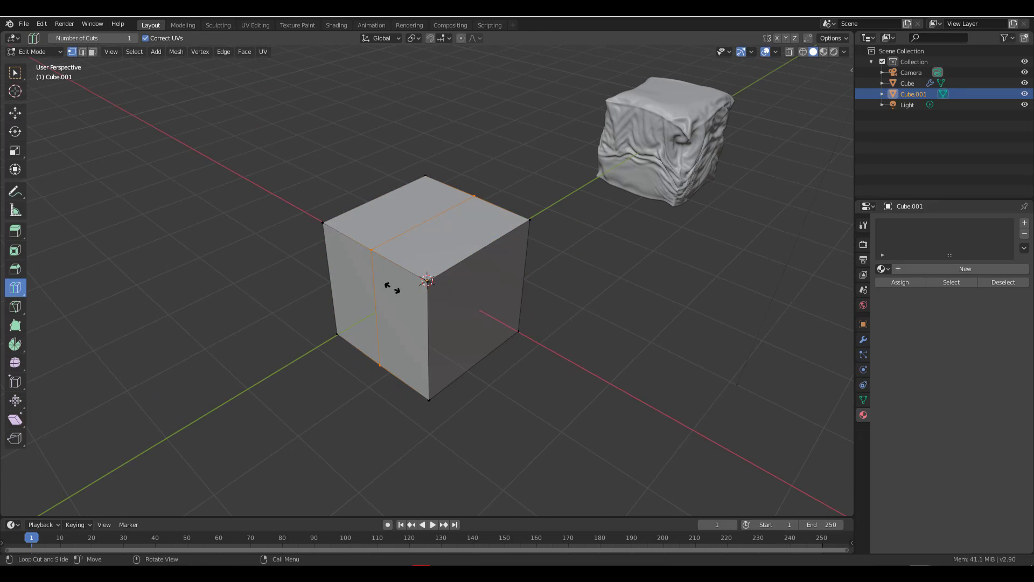
{"action": "left_click", "coordinate": [489, 267]}
{"action": "left_click", "coordinate": [425, 350]}
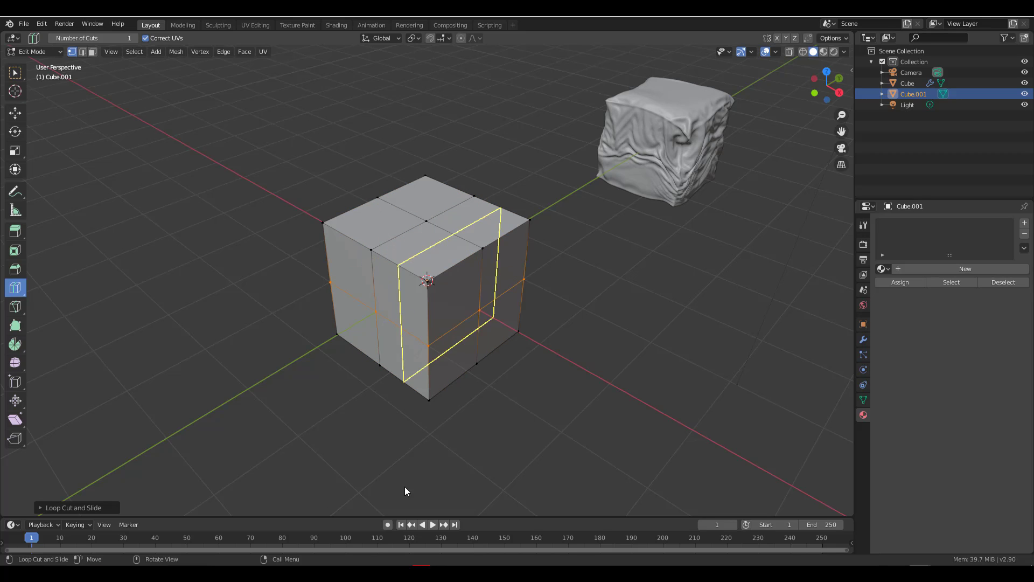
Step: Switch the extrude tool to Extrude Dissolve and Intersect and clear the selection
{"action": "left_click", "coordinate": [10, 235]}
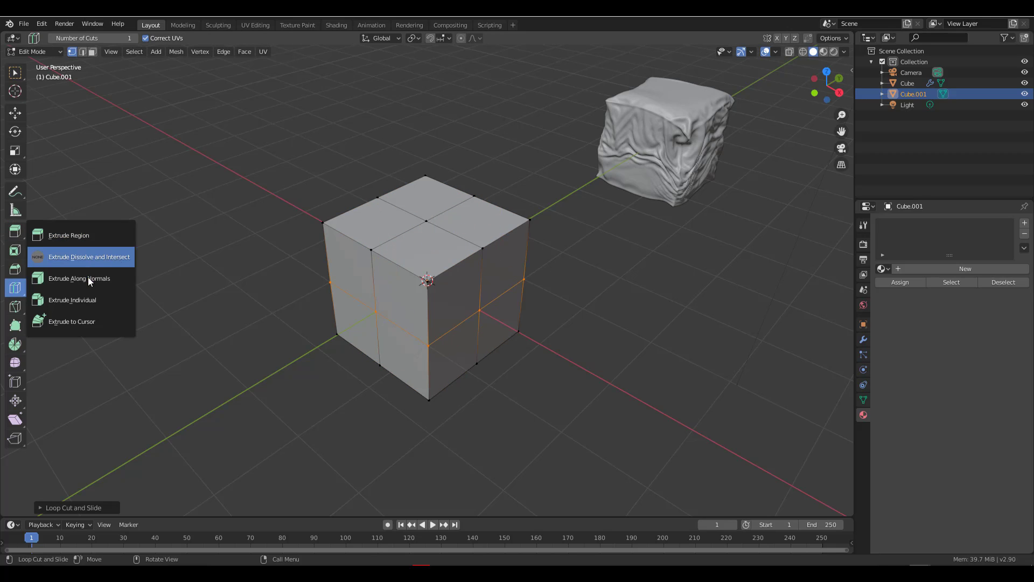
{"action": "left_click", "coordinate": [74, 237]}
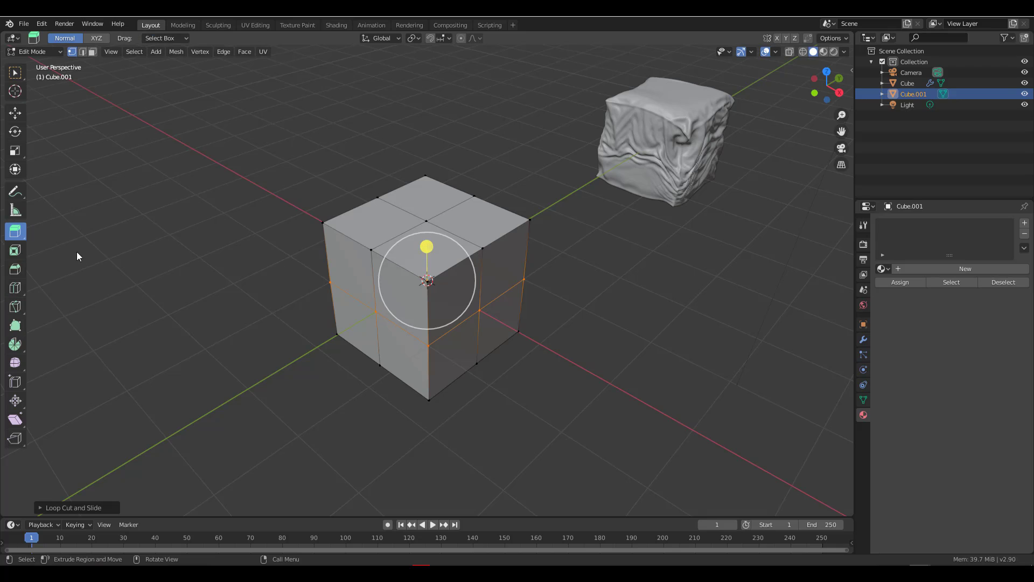
{"action": "left_click", "coordinate": [15, 233]}
{"action": "left_click", "coordinate": [66, 256]}
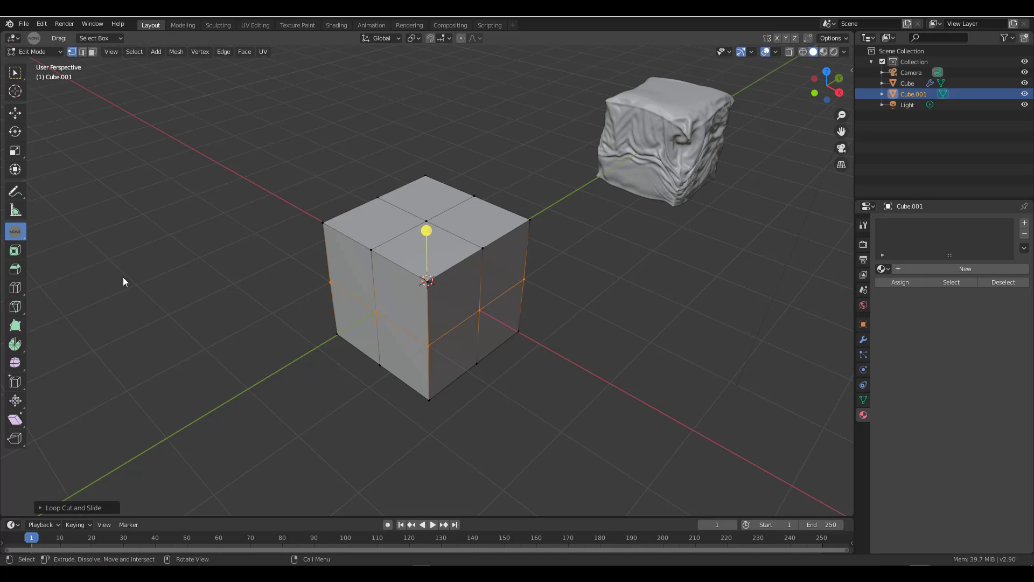
{"action": "left_click", "coordinate": [414, 309]}
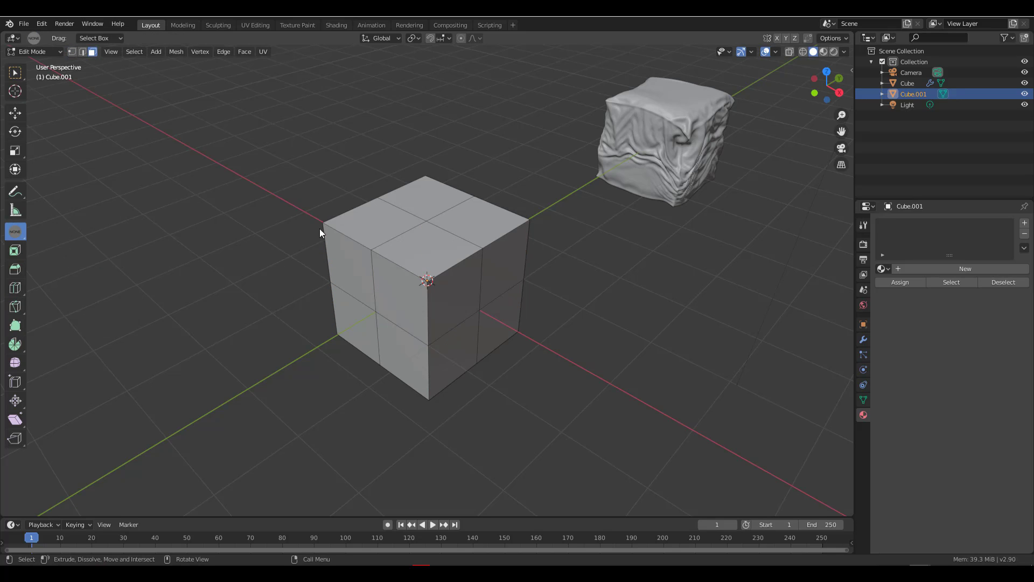
Step: Extrude a side face into a long bar, thin it, and push a recess into the upper block
{"action": "left_click", "coordinate": [402, 298]}
{"action": "left_click_drag", "start_coordinate": [355, 323], "coordinate": [251, 361]}
{"action": "left_click", "coordinate": [392, 346]}
{"action": "left_click_drag", "start_coordinate": [462, 358], "coordinate": [386, 249]}
{"action": "left_click", "coordinate": [393, 259]}
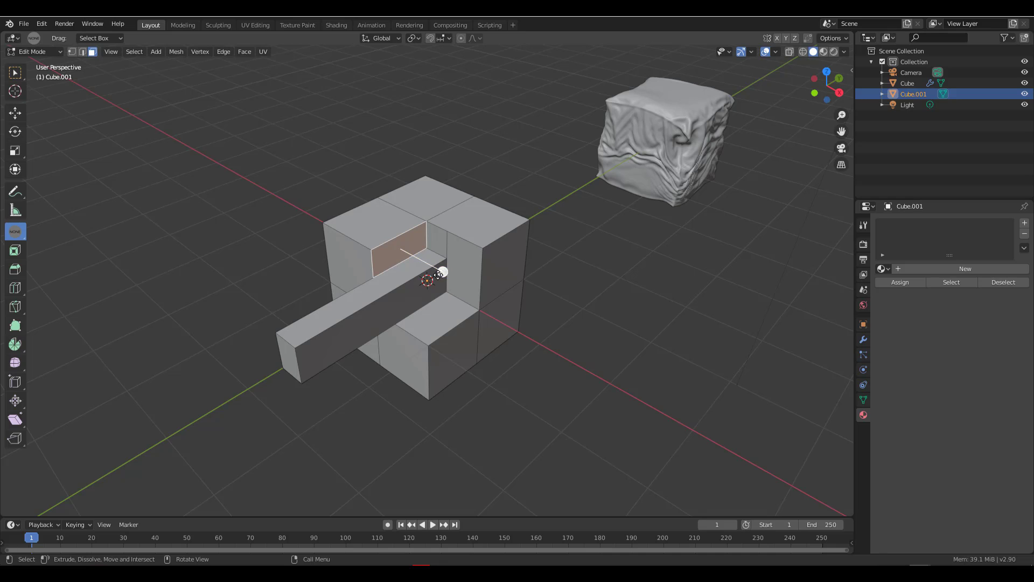
{"action": "left_click_drag", "start_coordinate": [442, 272], "coordinate": [422, 230]}
{"action": "mouse_move", "coordinate": [405, 286]}
{"action": "middle_mouse_down"}
{"action": "mouse_move", "coordinate": [478, 293]}
{"action": "mouse_move", "coordinate": [374, 278]}
{"action": "mouse_move", "coordinate": [409, 297]}
{"action": "middle_mouse_up"}
Step: Extrude the bar's side face and a small block outward, then push the front lower face in
{"action": "left_click", "coordinate": [410, 302]}
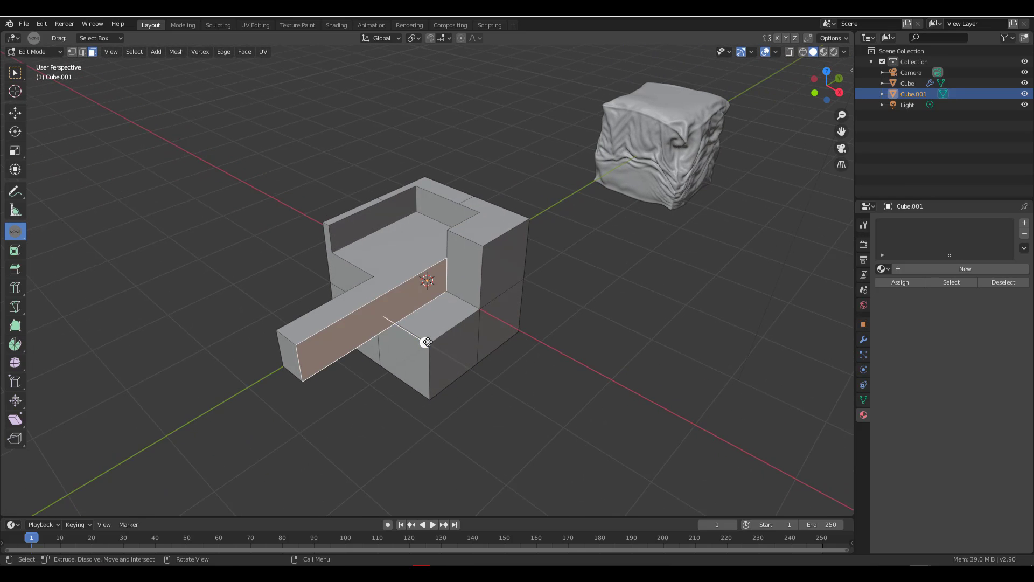
{"action": "left_click_drag", "start_coordinate": [427, 341], "coordinate": [489, 369]}
{"action": "middle_click_drag", "start_coordinate": [490, 370], "coordinate": [479, 277]}
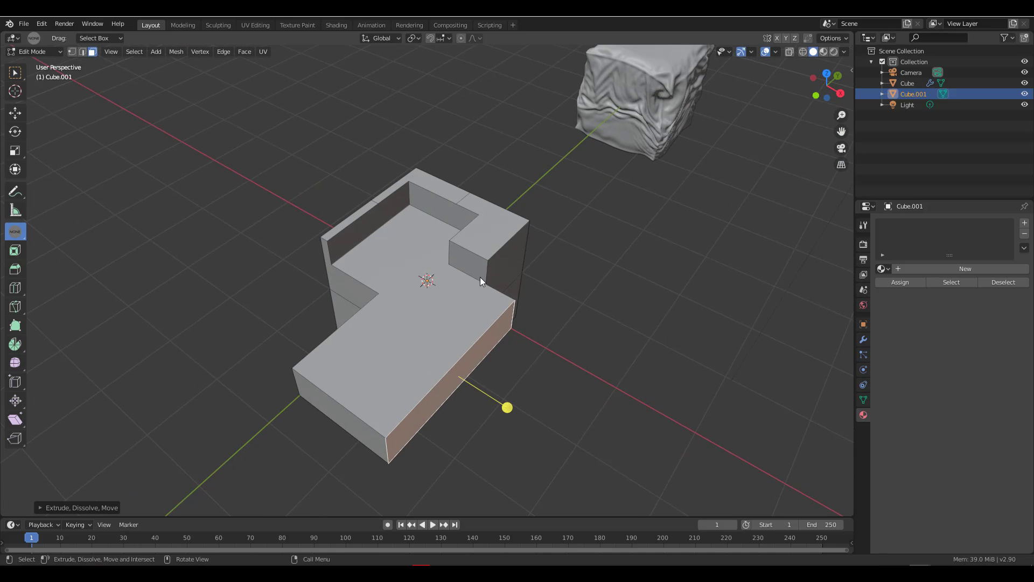
{"action": "left_click", "coordinate": [477, 273]}
{"action": "left_click_drag", "start_coordinate": [430, 295], "coordinate": [361, 366]}
{"action": "middle_click_drag", "start_coordinate": [530, 315], "coordinate": [518, 342]}
{"action": "left_click", "coordinate": [445, 321]}
{"action": "left_click_drag", "start_coordinate": [533, 313], "coordinate": [483, 312]}
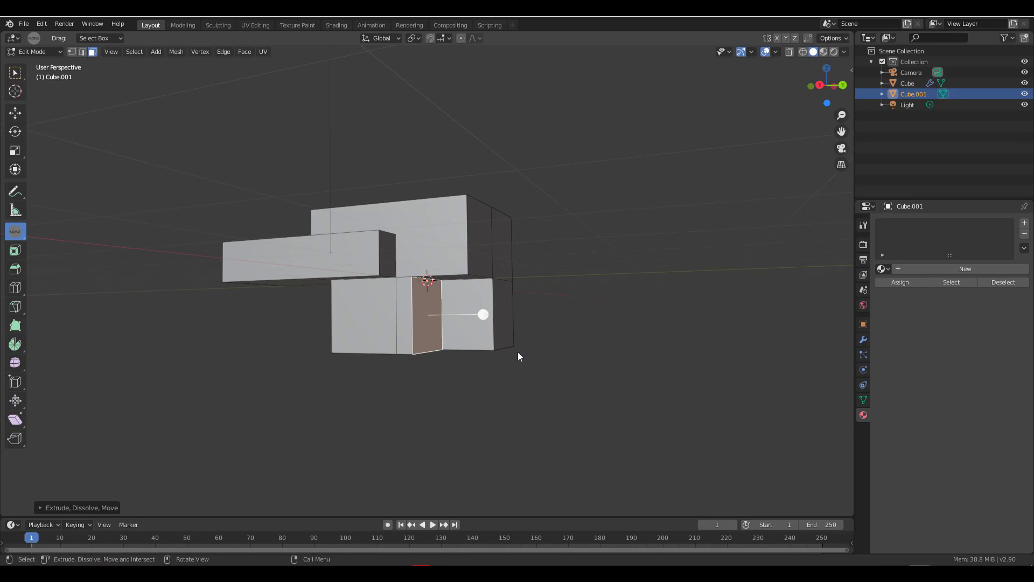
Step: Extrude the lower-right face and stretch a thin recess face into a long slab
{"action": "middle_click_drag", "start_coordinate": [518, 351], "coordinate": [512, 315]}
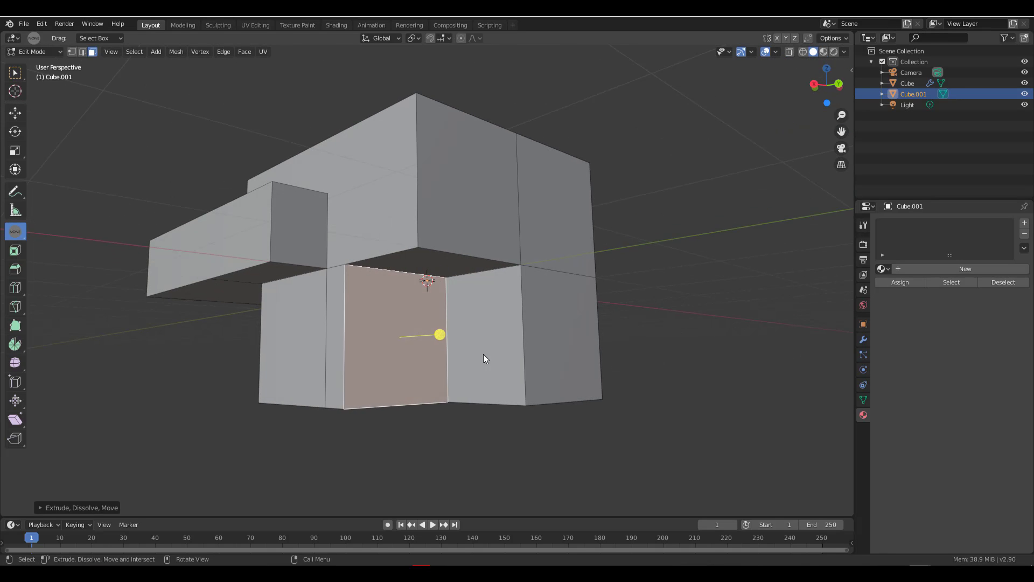
{"action": "left_click", "coordinate": [483, 354]}
{"action": "left_click", "coordinate": [477, 345]}
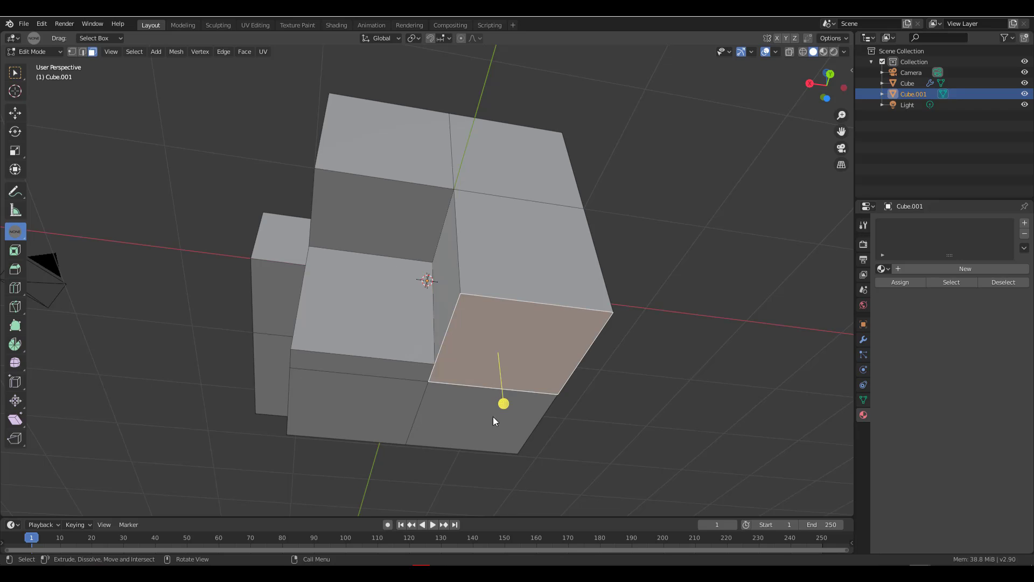
{"action": "left_click_drag", "start_coordinate": [502, 405], "coordinate": [504, 335]}
{"action": "middle_click_drag", "start_coordinate": [504, 335], "coordinate": [417, 373]}
{"action": "left_click", "coordinate": [419, 371]}
{"action": "left_click_drag", "start_coordinate": [477, 357], "coordinate": [819, 374]}
{"action": "middle_click_drag", "start_coordinate": [596, 363], "coordinate": [483, 394]}
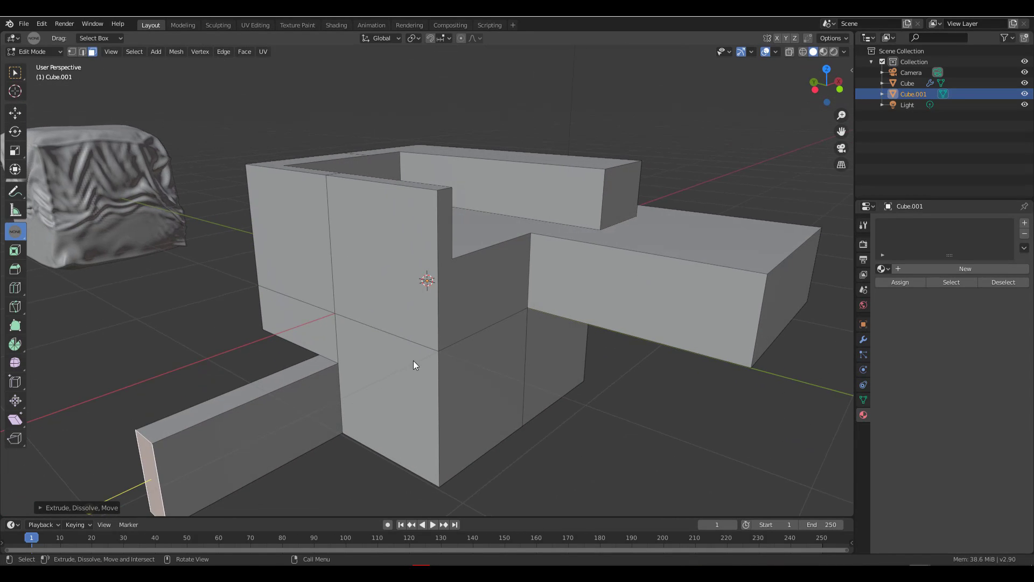
{"action": "middle_click_drag", "start_coordinate": [412, 360], "coordinate": [398, 360]}
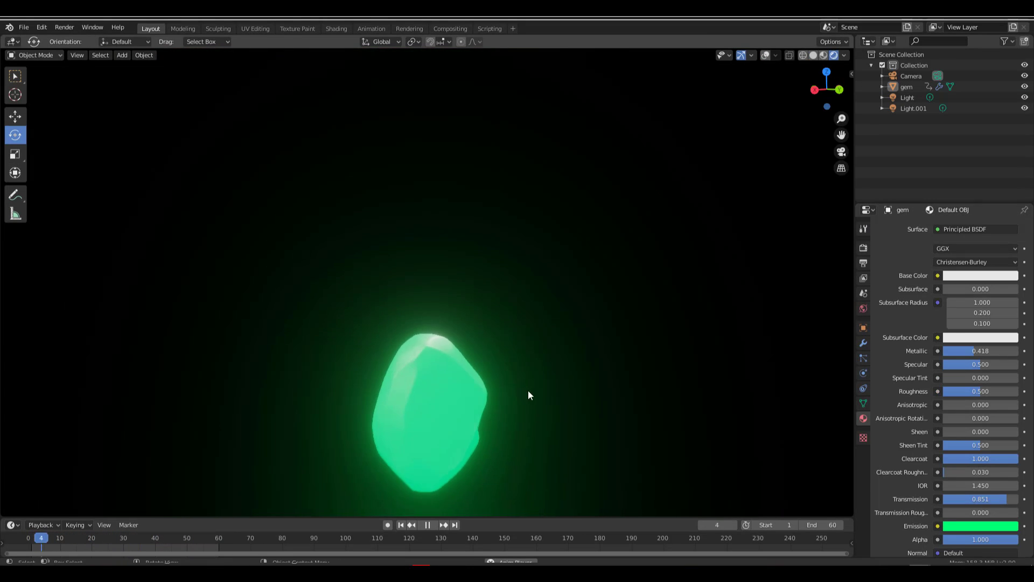
Step: Shift the gem's emission colour from green through purple to orange
{"action": "left_click", "coordinate": [981, 525]}
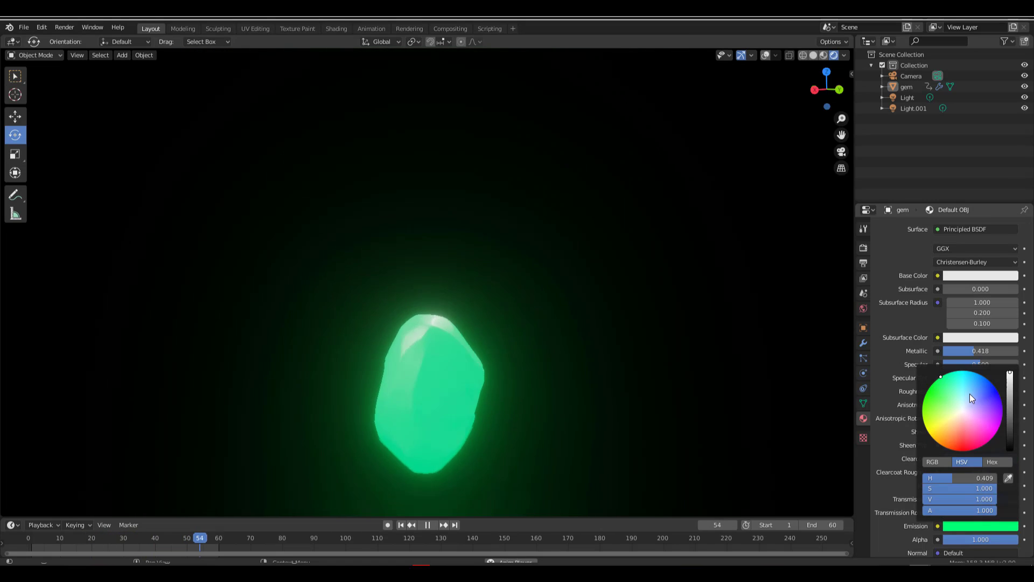
{"action": "left_click_drag", "start_coordinate": [969, 393], "coordinate": [964, 446]}
{"action": "mouse_move", "coordinate": [964, 445]}
{"action": "left_mouse_down"}
{"action": "mouse_move", "coordinate": [935, 440]}
{"action": "mouse_move", "coordinate": [923, 405]}
{"action": "mouse_move", "coordinate": [939, 378]}
{"action": "mouse_move", "coordinate": [981, 375]}
{"action": "mouse_move", "coordinate": [1001, 398]}
{"action": "mouse_move", "coordinate": [1001, 421]}
{"action": "mouse_move", "coordinate": [975, 448]}
{"action": "mouse_move", "coordinate": [953, 438]}
{"action": "left_mouse_up"}
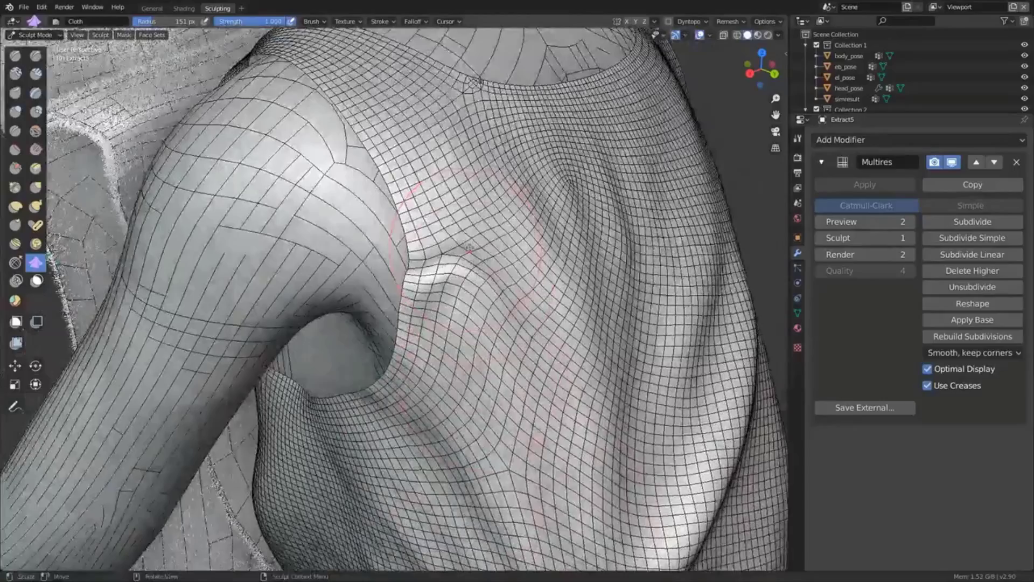
Step: Pull a cloth fold, set Multires sculpt level to 2, and shrink the Cloth brush to 114 px
{"action": "left_click_drag", "start_coordinate": [469, 248], "coordinate": [460, 259]}
{"action": "middle_click_drag", "start_coordinate": [500, 287], "coordinate": [505, 344], "text": "shift"}
{"action": "middle_click_drag", "start_coordinate": [505, 343], "coordinate": [506, 315], "text": "ctrl"}
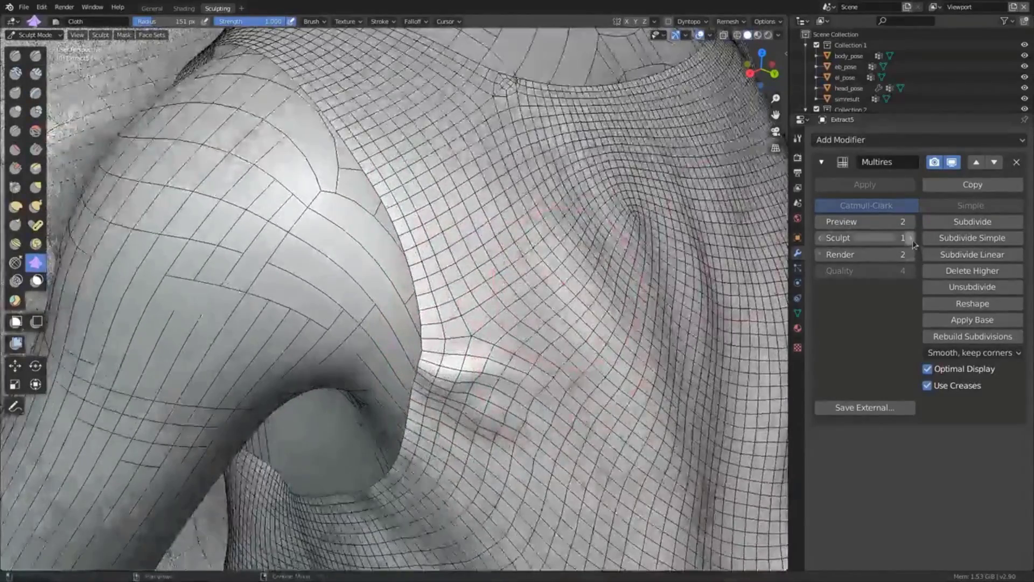
{"action": "left_click", "coordinate": [909, 238]}
{"action": "scroll", "coordinate": [565, 323], "scroll_direction": "up", "scroll_amount": 1}
{"action": "key", "text": "f"}
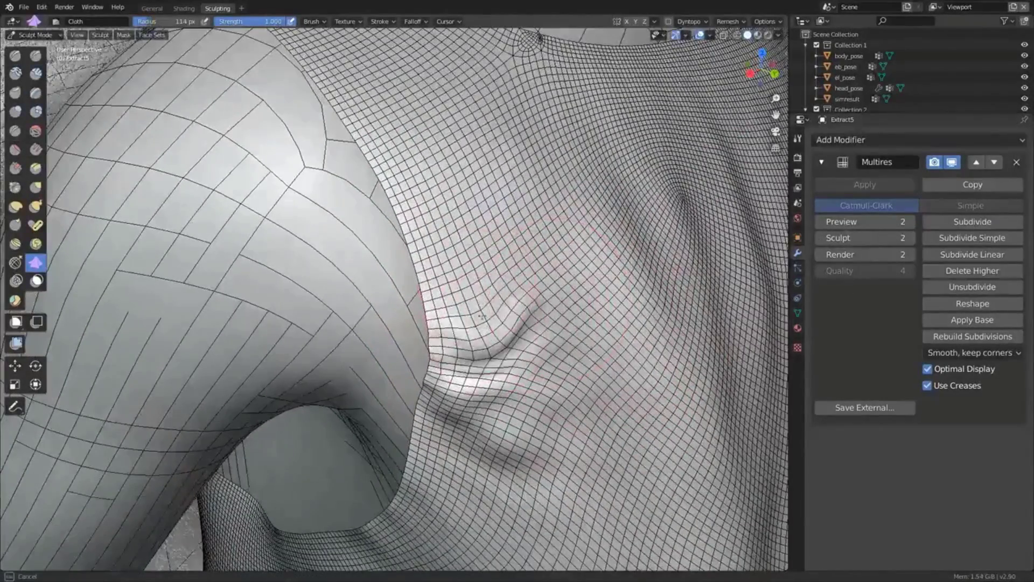
{"action": "left_click", "coordinate": [414, 126]}
Step: Drag new folds down the cloth and near the armhole, then set sculpt level to 0
{"action": "left_click_drag", "start_coordinate": [413, 125], "coordinate": [457, 239]}
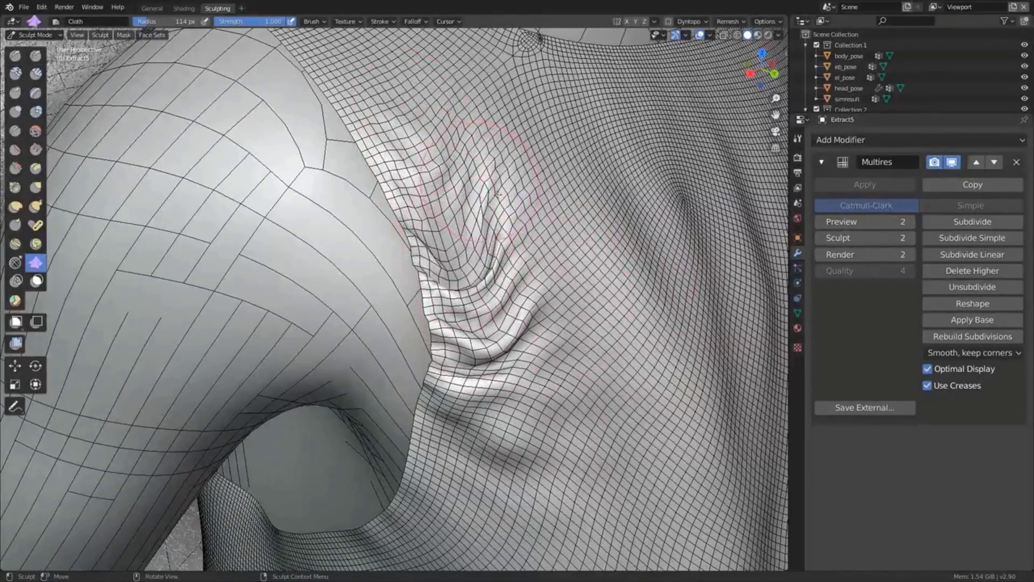
{"action": "middle_click_drag", "start_coordinate": [517, 308], "coordinate": [512, 218], "text": "shift"}
{"action": "mouse_move", "coordinate": [479, 270]}
{"action": "left_mouse_down"}
{"action": "mouse_move", "coordinate": [517, 296]}
{"action": "mouse_move", "coordinate": [500, 372]}
{"action": "mouse_move", "coordinate": [531, 381]}
{"action": "left_mouse_up"}
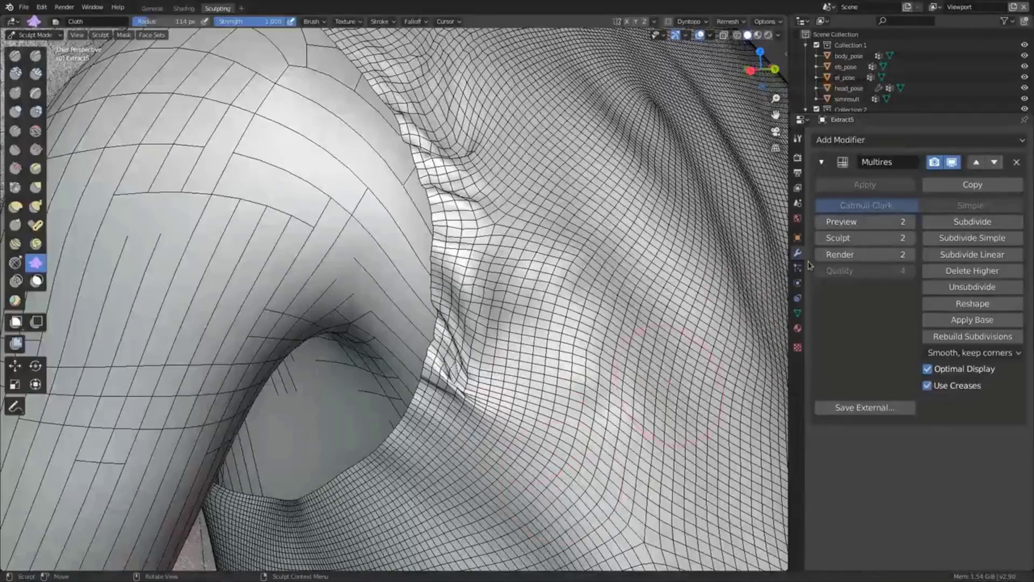
{"action": "left_click", "coordinate": [816, 238]}
{"action": "left_click", "coordinate": [815, 238]}
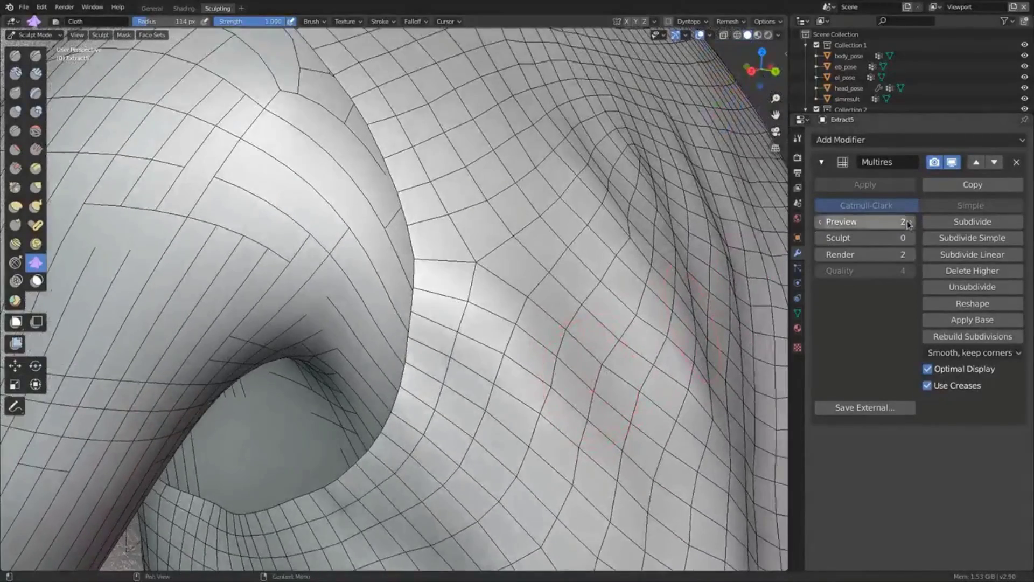